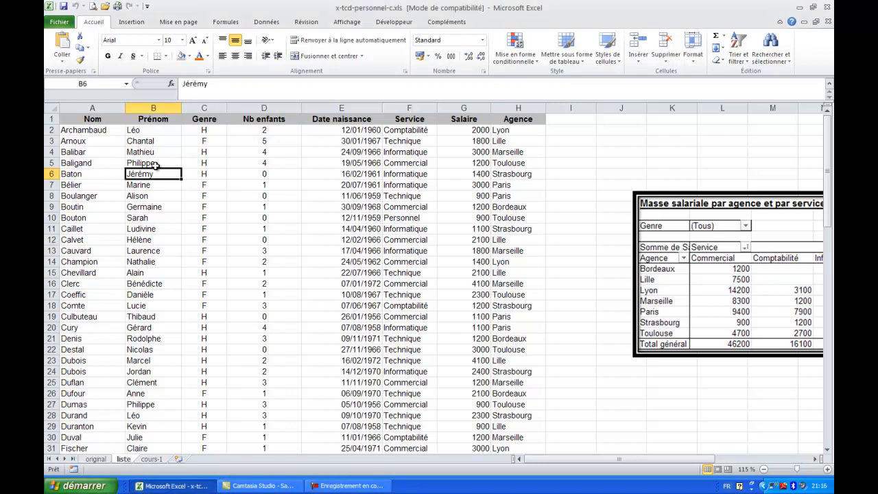
# Examine the personnel list on the liste sheet: its column headings, the Salaire, Agence and Service data, and its last row.
pyautogui.click(82, 131)
pyautogui.moveTo(86, 119); pyautogui.dragTo(153, 117)
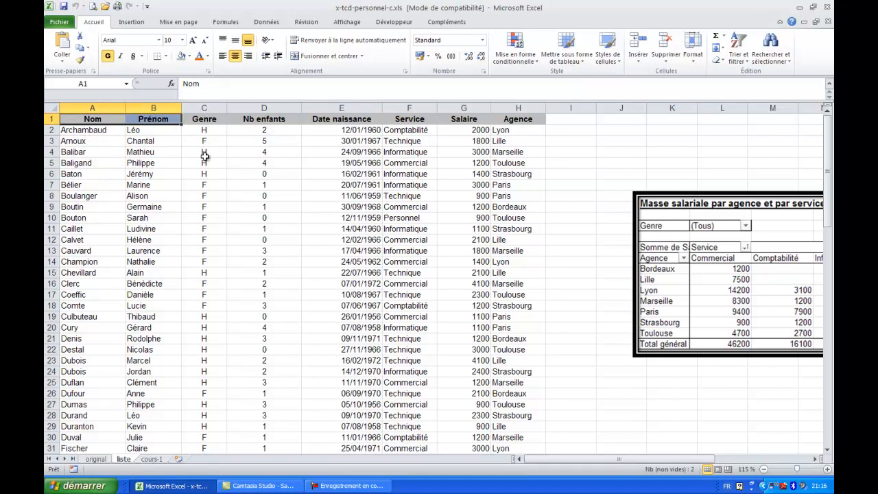
pyautogui.click(472, 153)
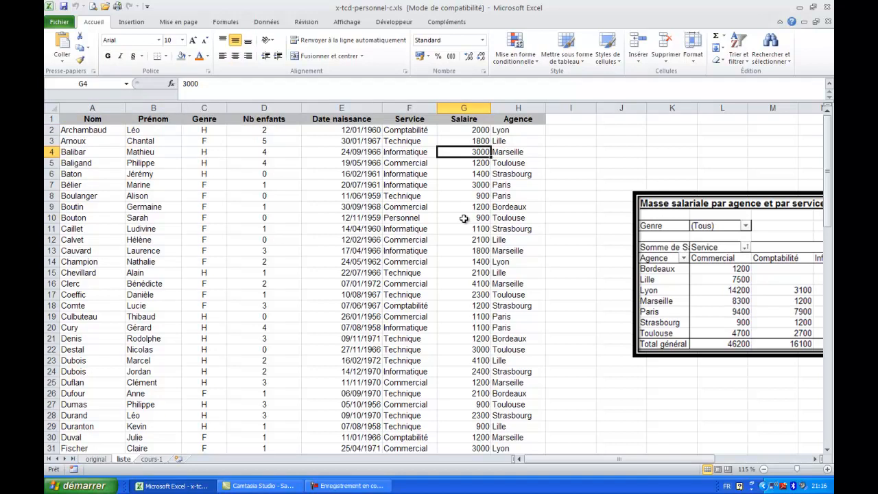
pyautogui.click(524, 176)
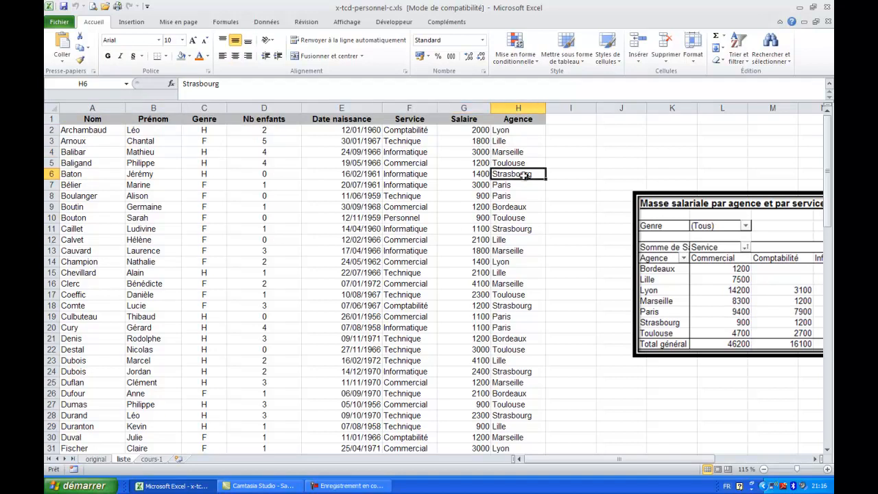
pyautogui.click(417, 168)
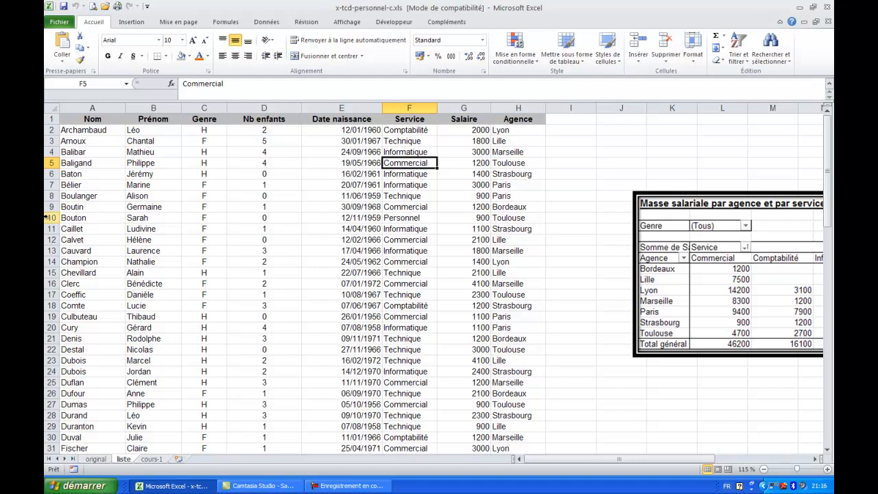
pyautogui.click(88, 174)
pyautogui.scroll(-15, 88, 174)
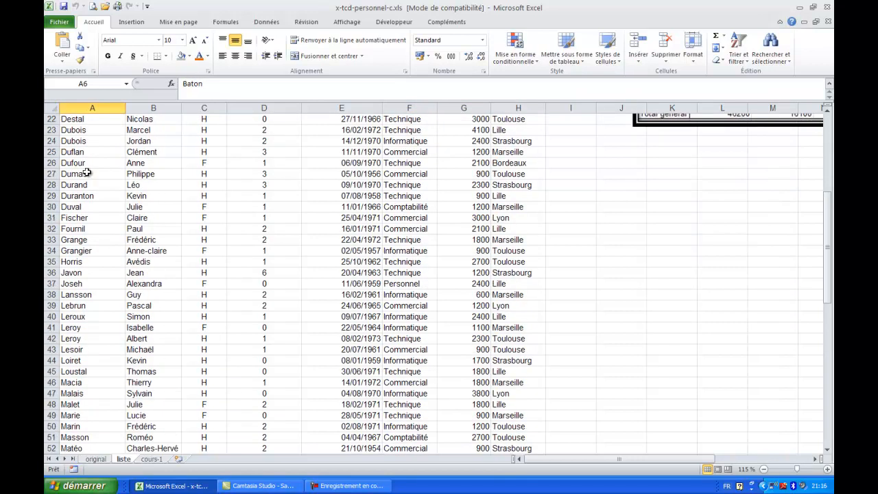
pyautogui.scroll(-12, 88, 175)
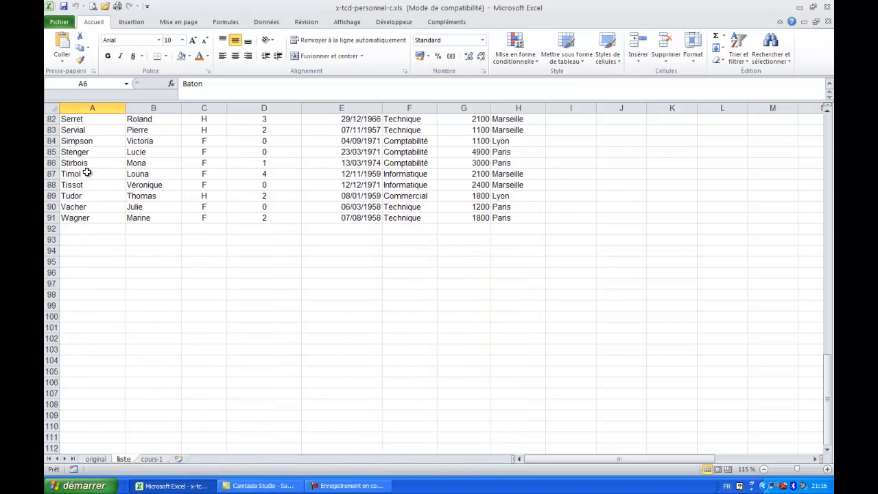
pyautogui.click(51, 218)
pyautogui.scroll(20, 221, 220)
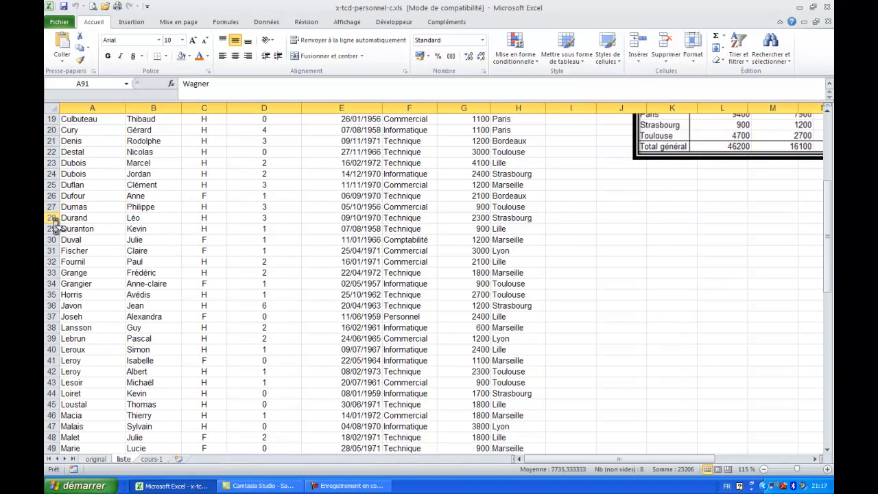
pyautogui.moveTo(83, 119); pyautogui.dragTo(507, 121)
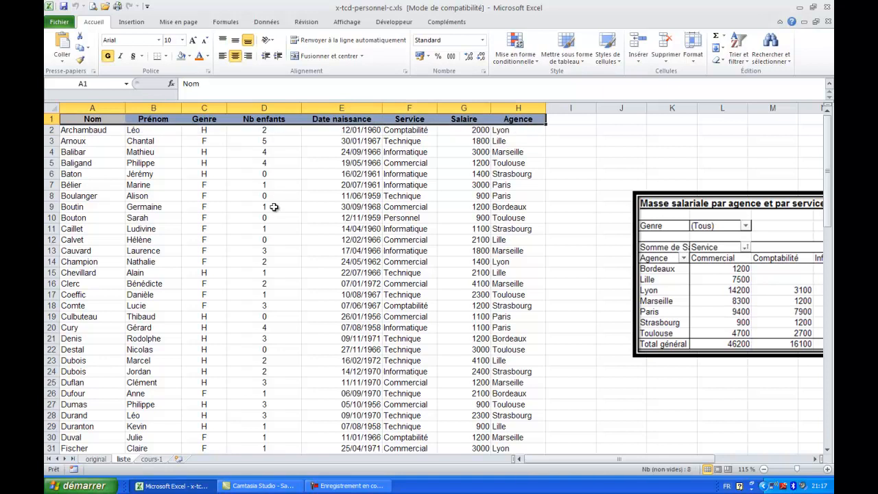
pyautogui.click(73, 140)
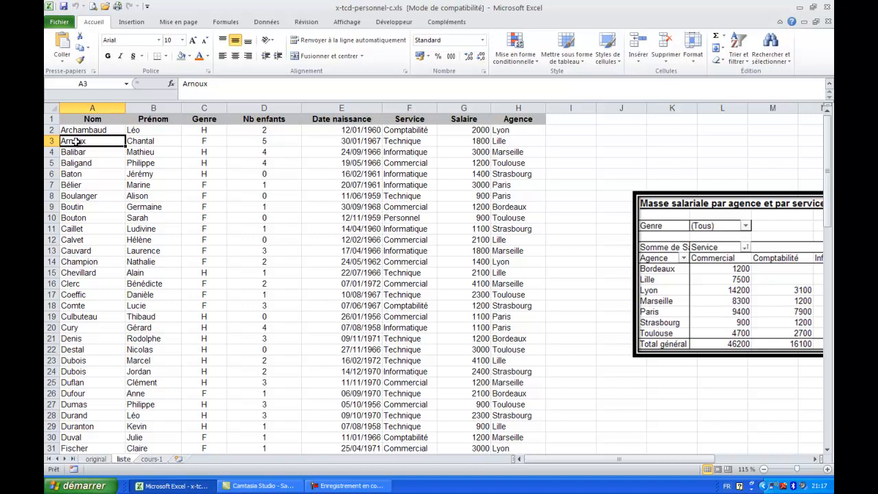
# Place the "Masse salariale par agence et par service" picture over the list for review, and move it back beside the data.
pyautogui.moveTo(657, 277); pyautogui.dragTo(148, 308)
pyautogui.press('Escape')
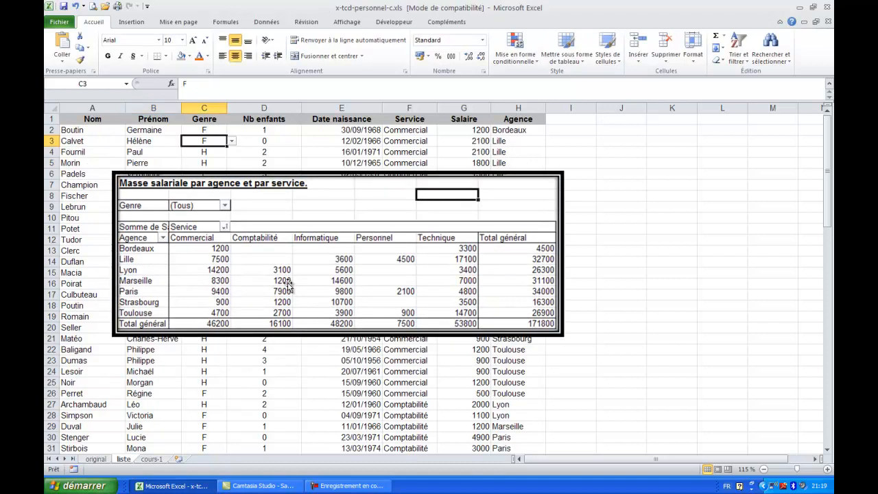
pyautogui.click(310, 266)
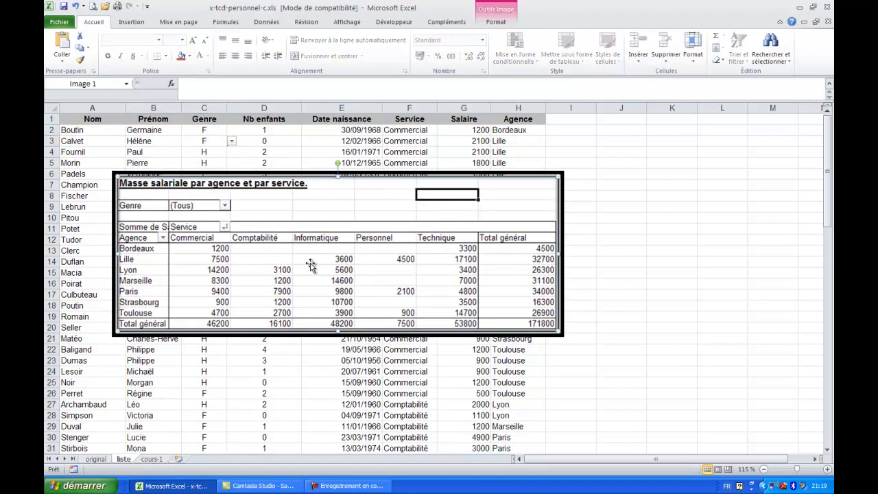
pyautogui.moveTo(180, 214); pyautogui.dragTo(774, 199)
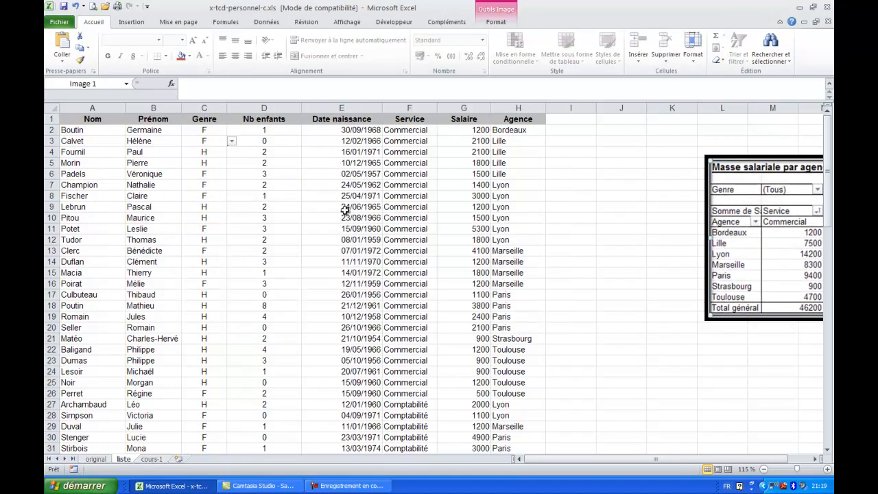
# Create a pivot table from the personnel list, range liste!$A$1:$H$91, on a new worksheet.
pyautogui.click(156, 184)
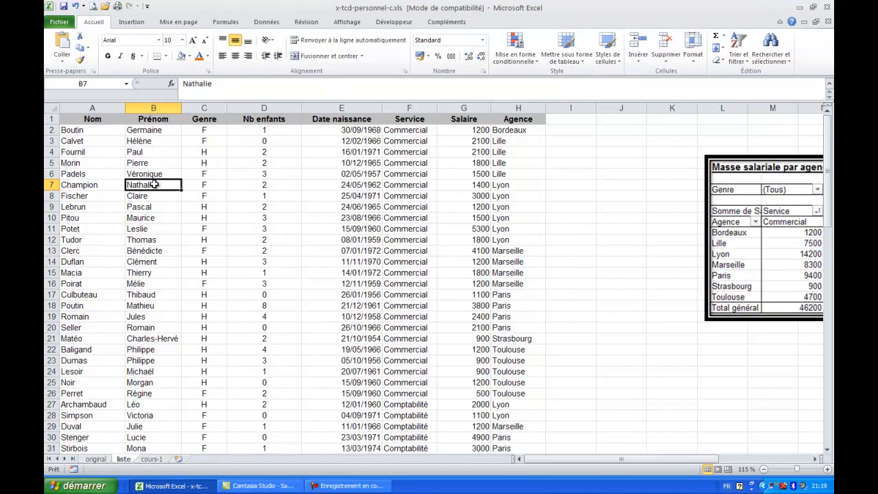
pyautogui.click(130, 23)
pyautogui.click(59, 62)
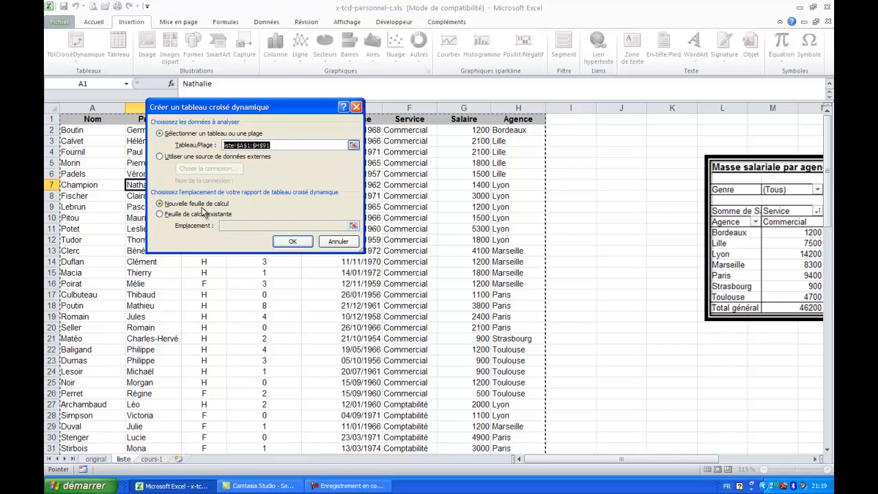
pyautogui.click(292, 242)
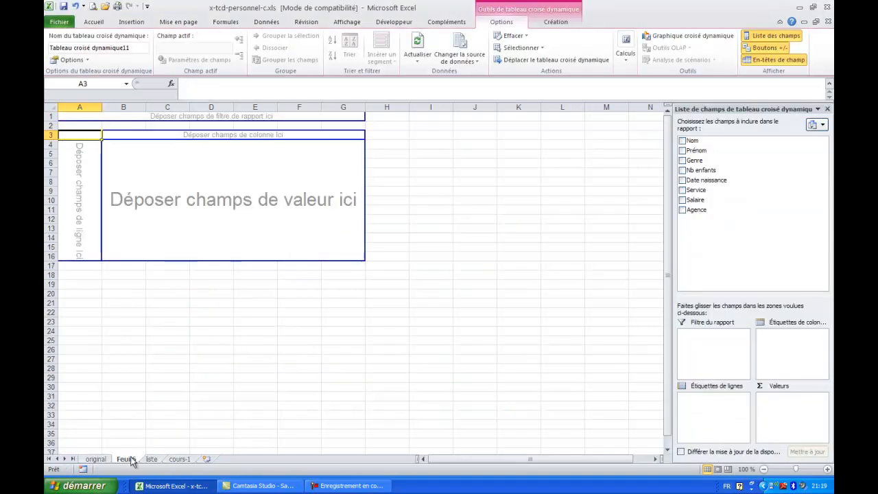
# Rename the new pivot table sheet as DEMO.
pyautogui.doubleClick(122, 458)
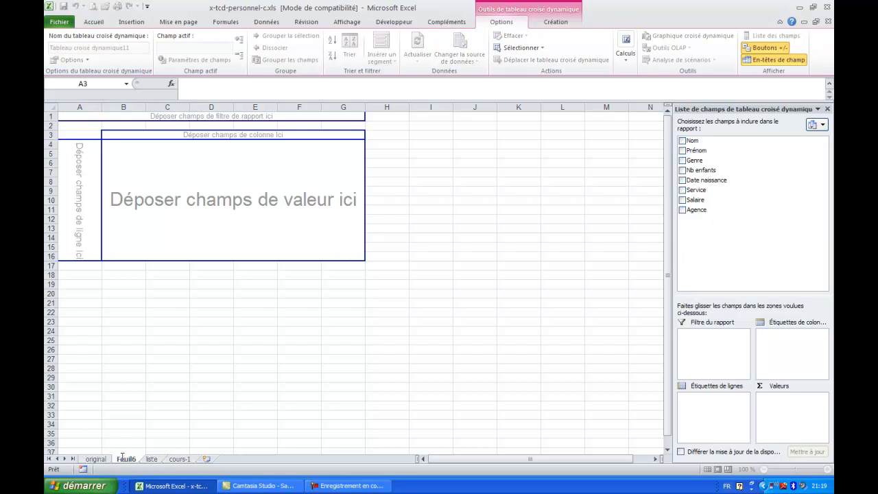
pyautogui.write('DEMO')
pyautogui.click(187, 218)
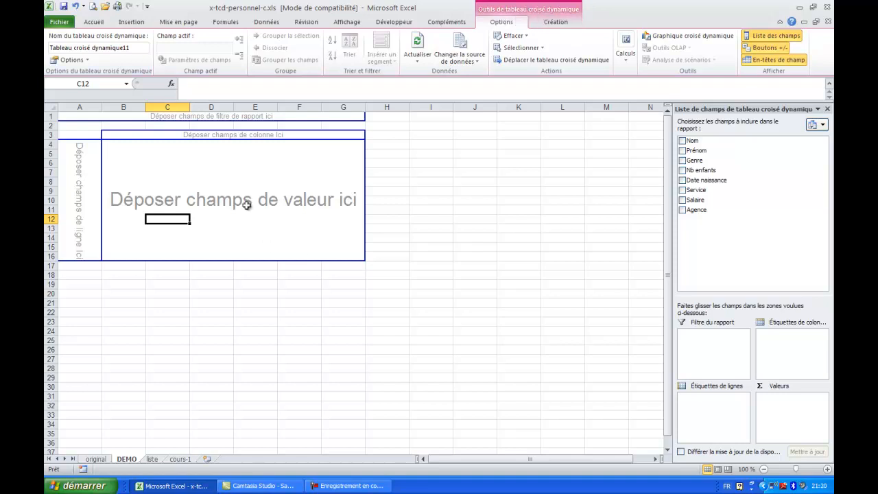
# Select cells inside and outside the empty pivot table, and hide and redisplay its field list.
pyautogui.click(220, 172)
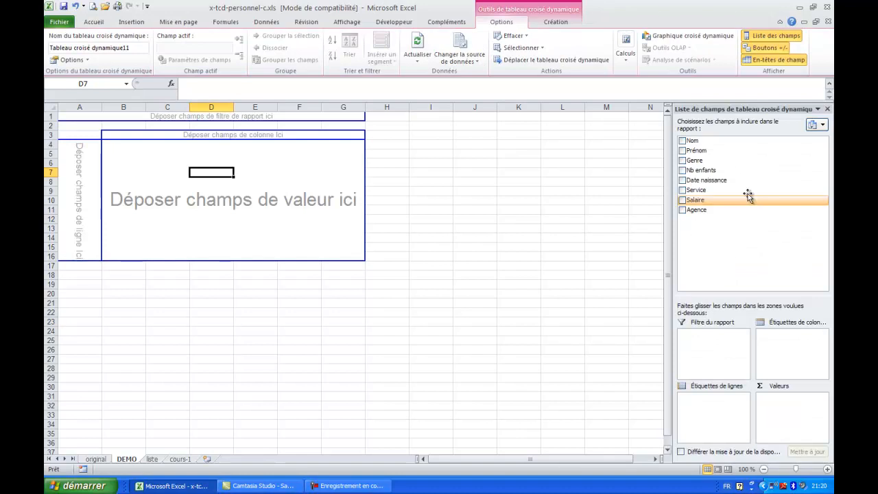
pyautogui.click(206, 311)
pyautogui.click(198, 190)
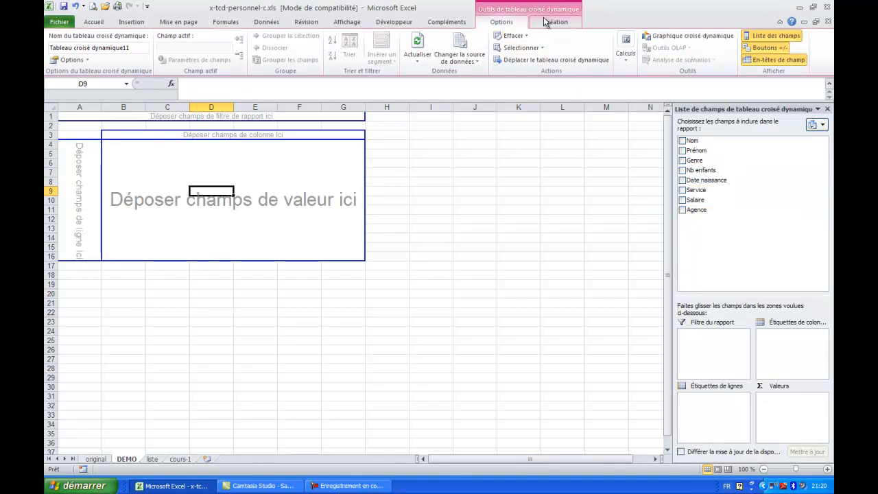
pyautogui.click(771, 39)
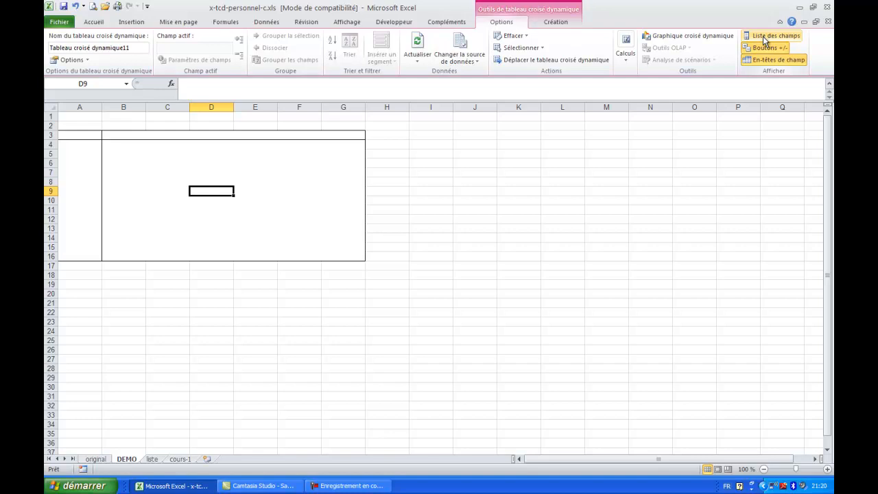
pyautogui.click(768, 38)
pyautogui.click(227, 172)
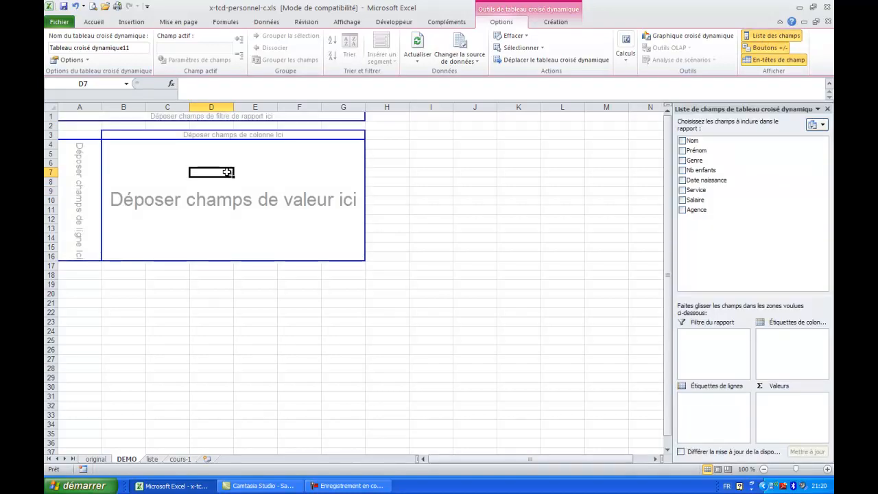
# Lay out the pivot table with Agence as row labels, Service as column labels and Salaire as the values.
pyautogui.click(683, 211)
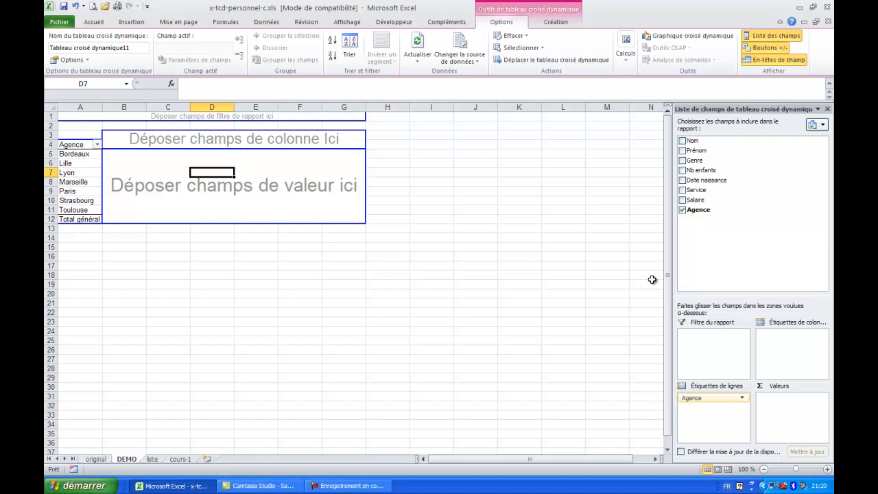
pyautogui.click(683, 192)
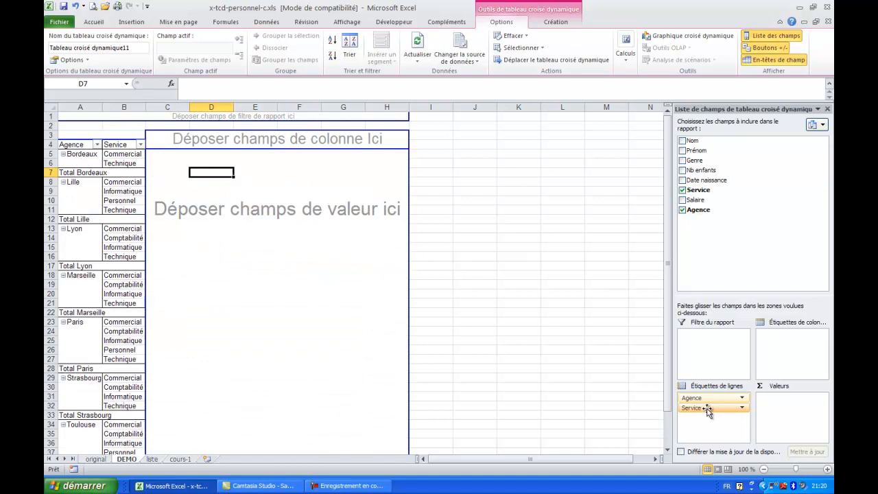
pyautogui.click(684, 191)
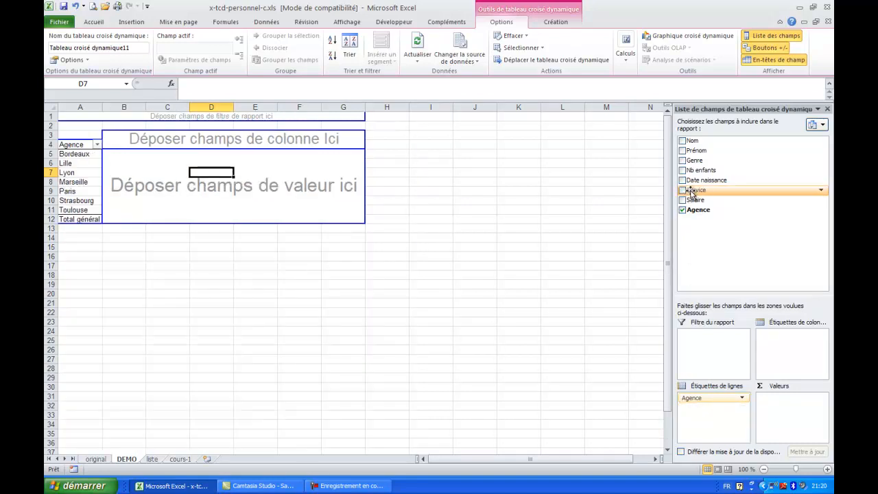
pyautogui.moveTo(692, 193); pyautogui.dragTo(785, 345)
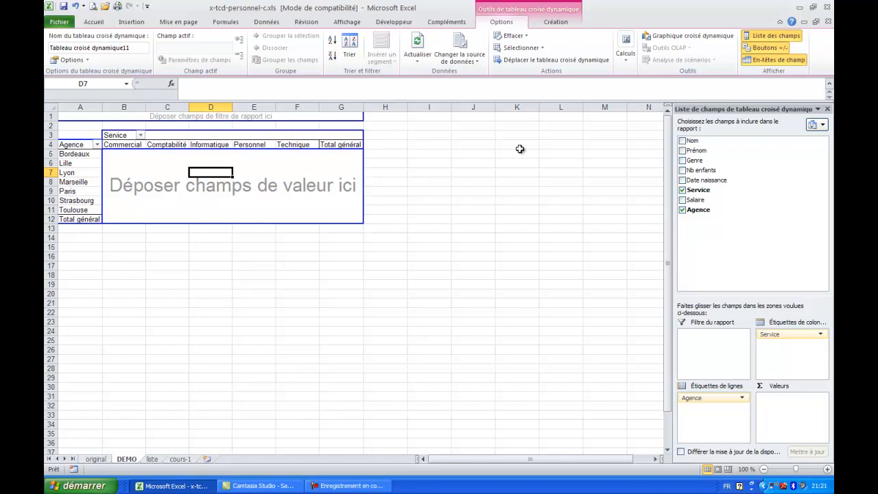
pyautogui.moveTo(693, 200); pyautogui.dragTo(791, 415)
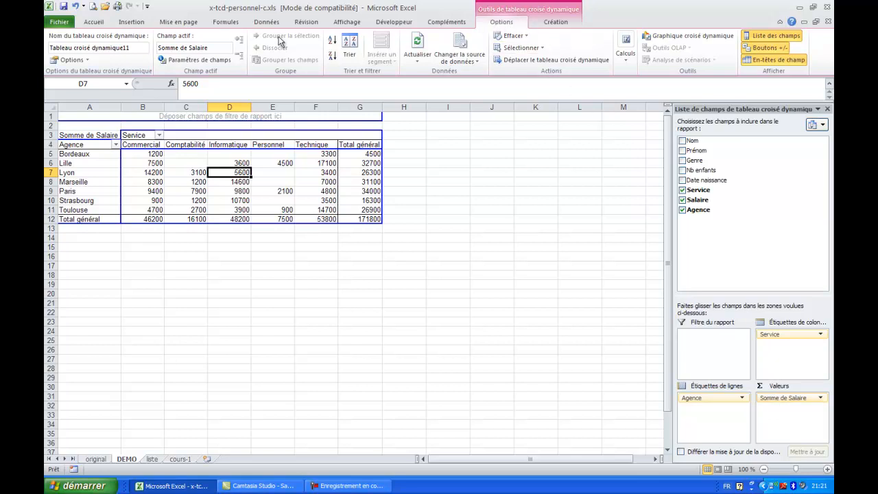
# Summarize the Salaire value field by Moyenne.
pyautogui.click(190, 60)
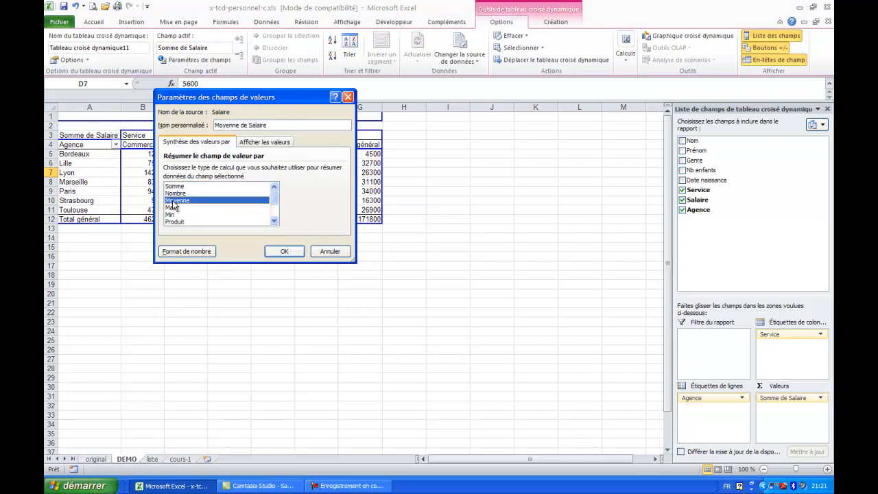
pyautogui.click(287, 252)
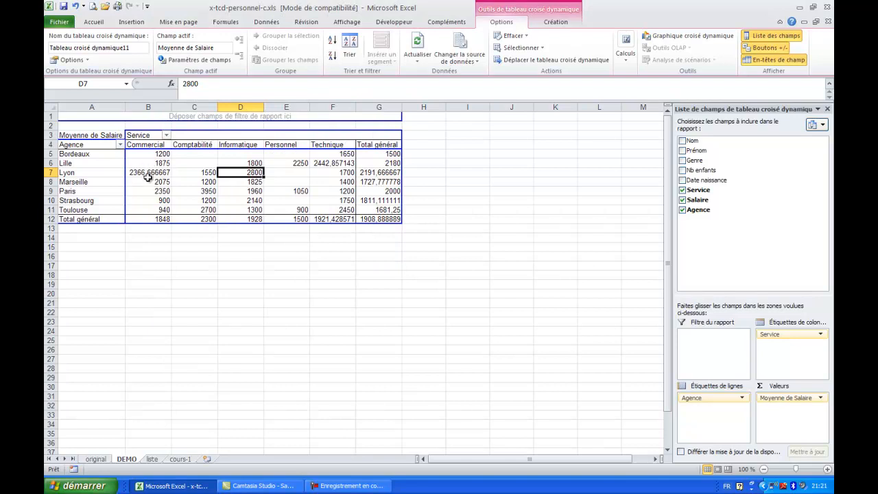
# Set the Salaire value field's calculation back to Somme.
pyautogui.click(820, 398)
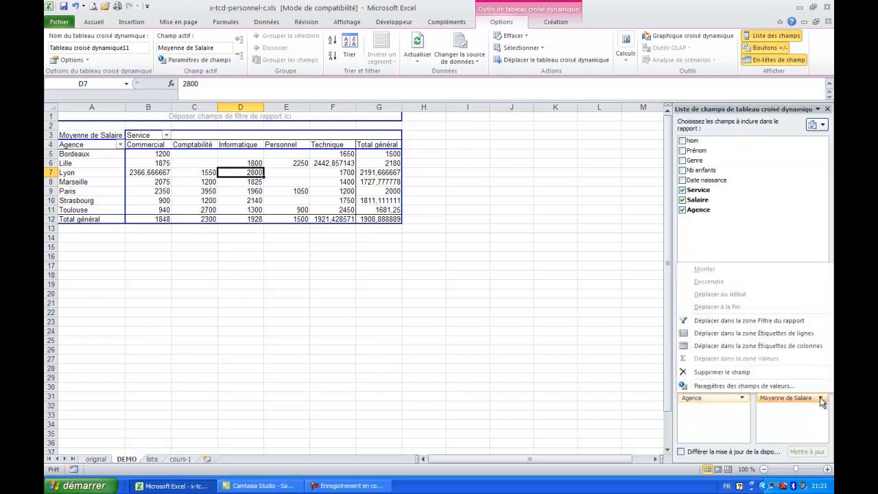
pyautogui.click(781, 386)
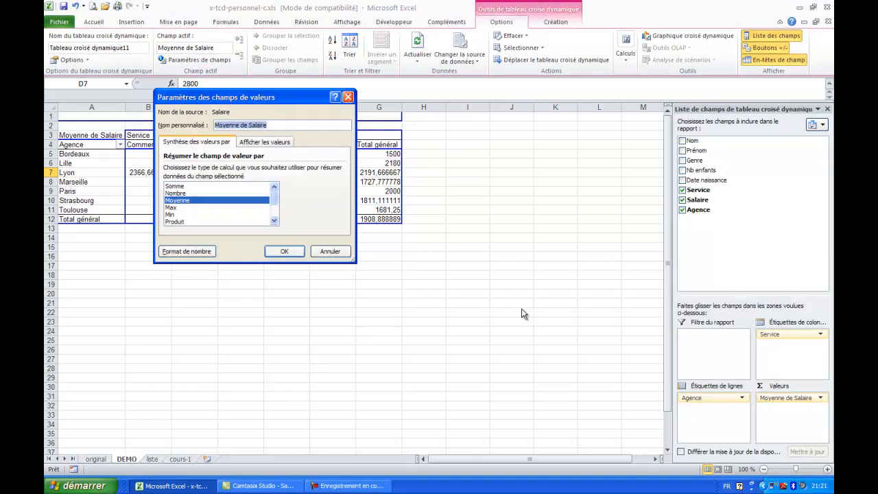
pyautogui.click(176, 188)
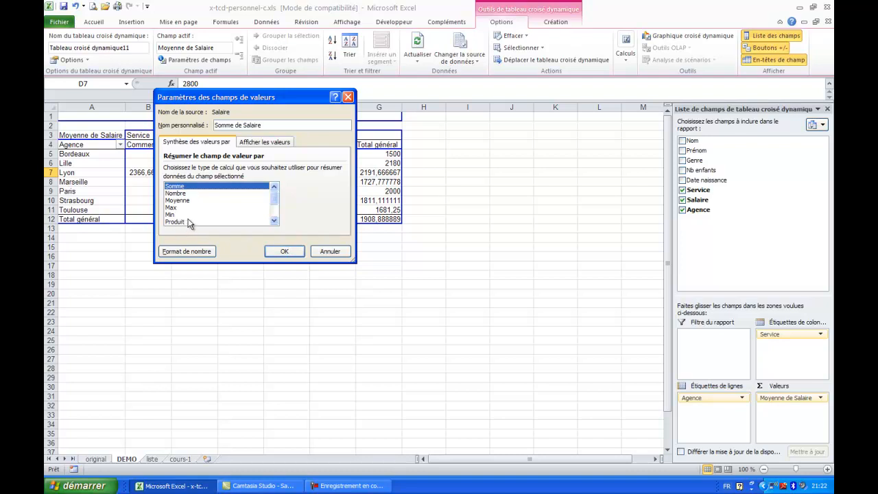
pyautogui.click(287, 252)
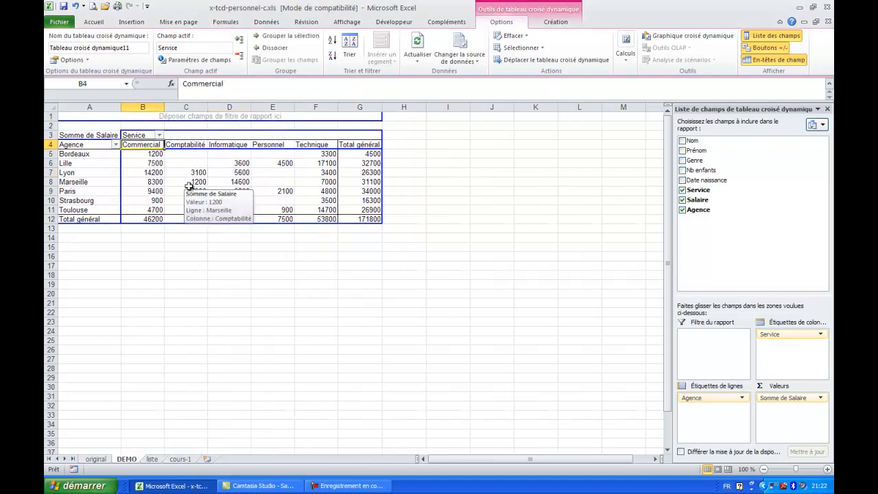
# Sort the Service column labels of the pivot table from Z to A.
pyautogui.click(160, 136)
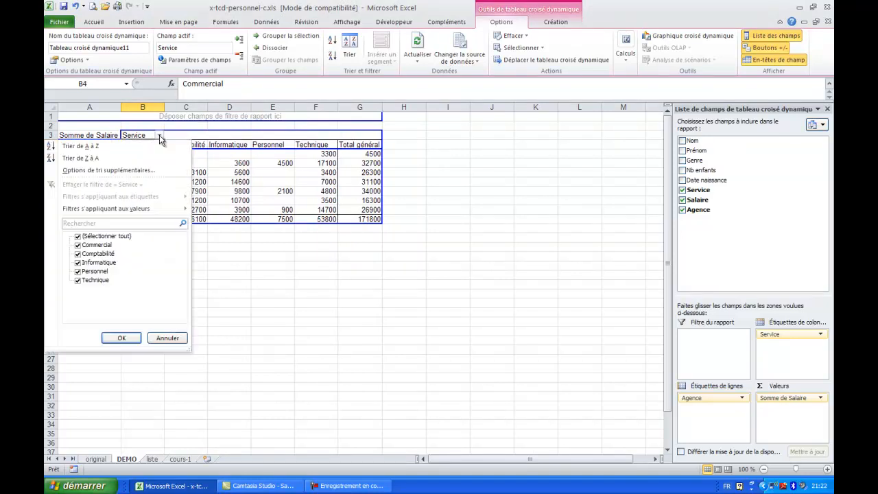
pyautogui.click(128, 158)
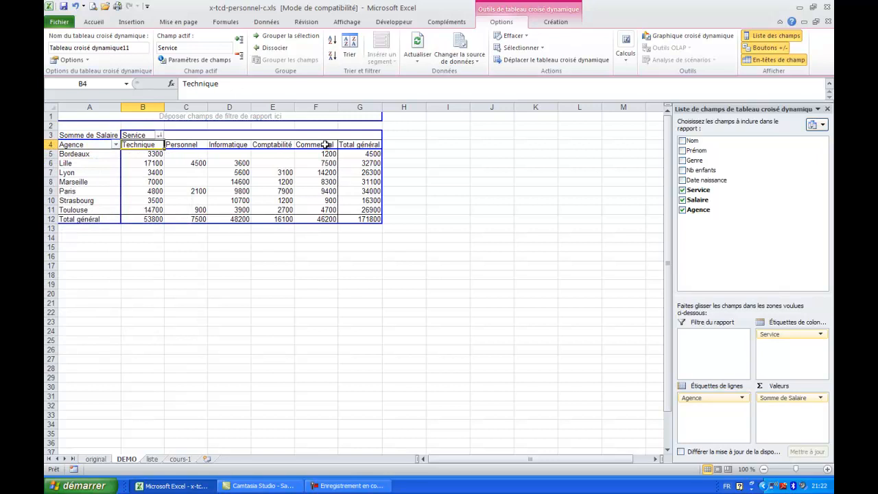
# Sort the Agence row labels of the pivot table from Z to A.
pyautogui.click(115, 144)
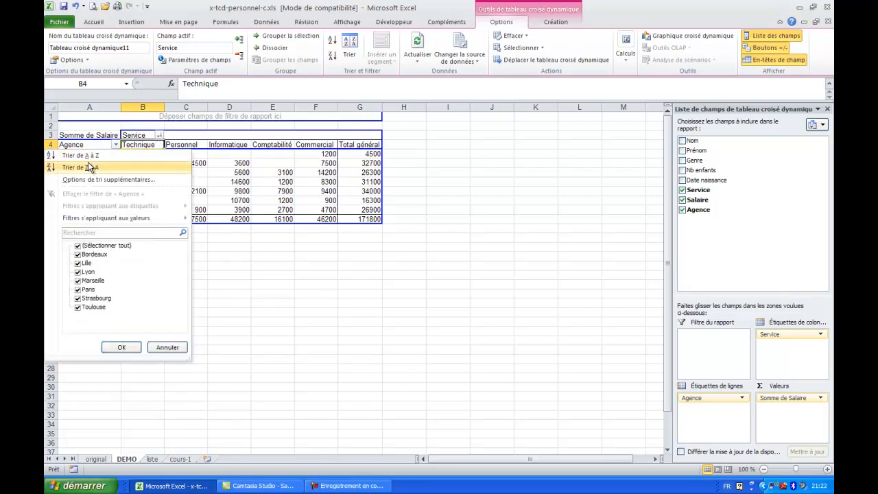
pyautogui.click(88, 170)
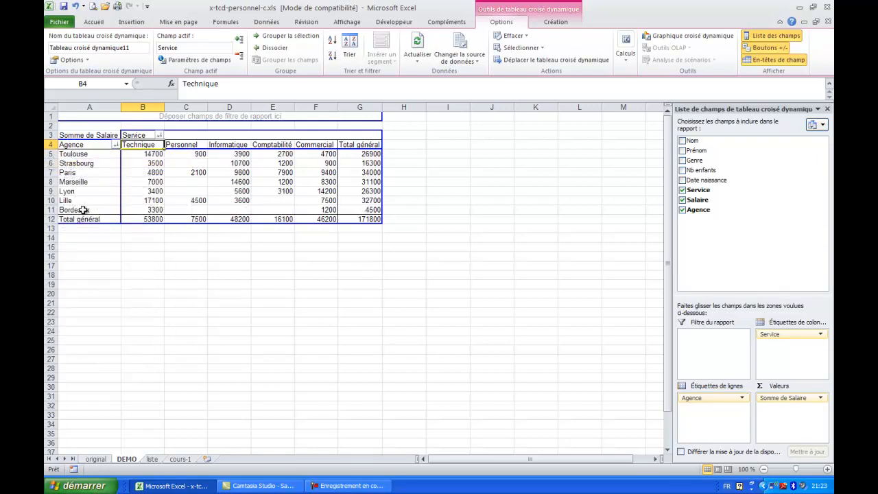
# Sort both the Agence row labels and the Service column labels from A to Z.
pyautogui.click(116, 147)
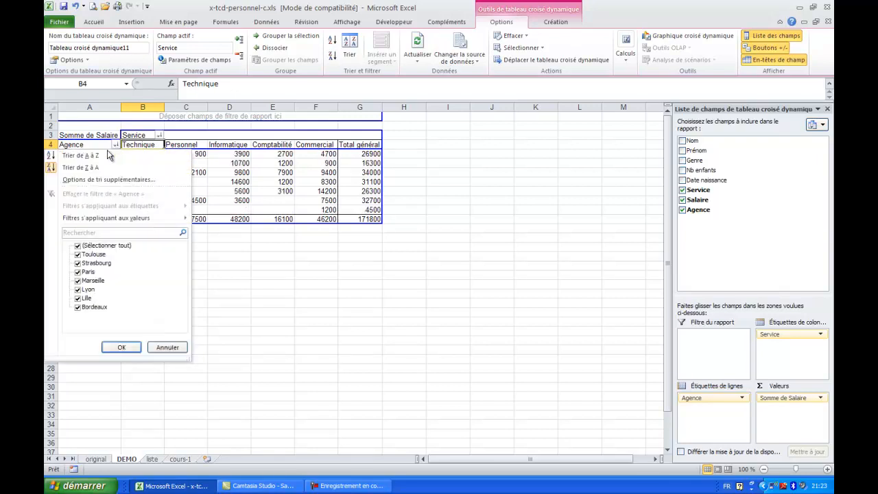
pyautogui.click(90, 160)
pyautogui.click(158, 138)
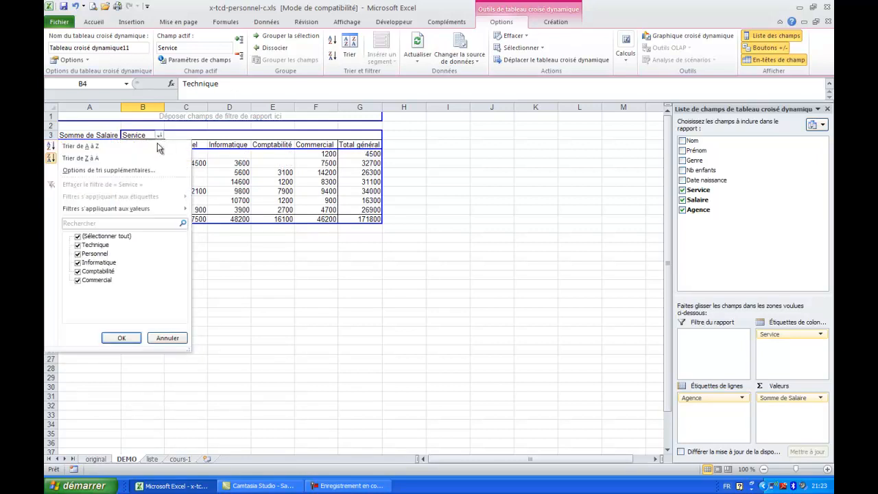
pyautogui.click(130, 148)
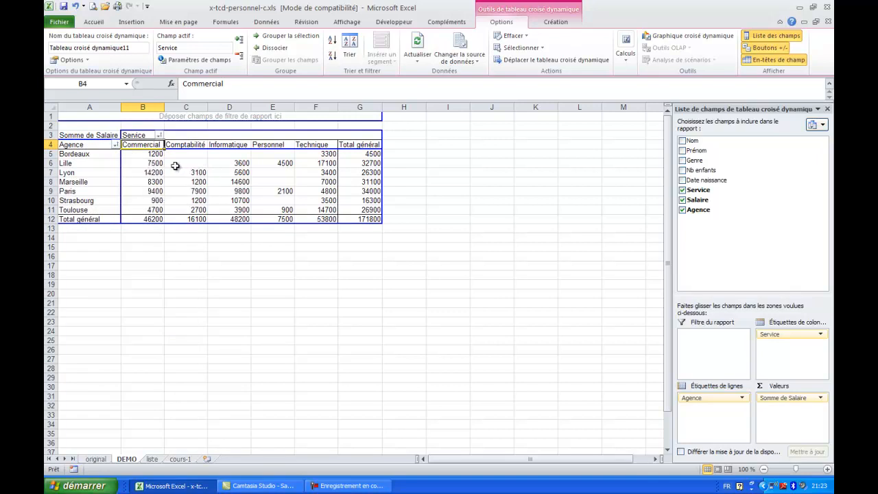
# Show the detail records behind Lille's Commercial salary total on a new sheet and check their Service and Salaire values.
pyautogui.click(145, 163)
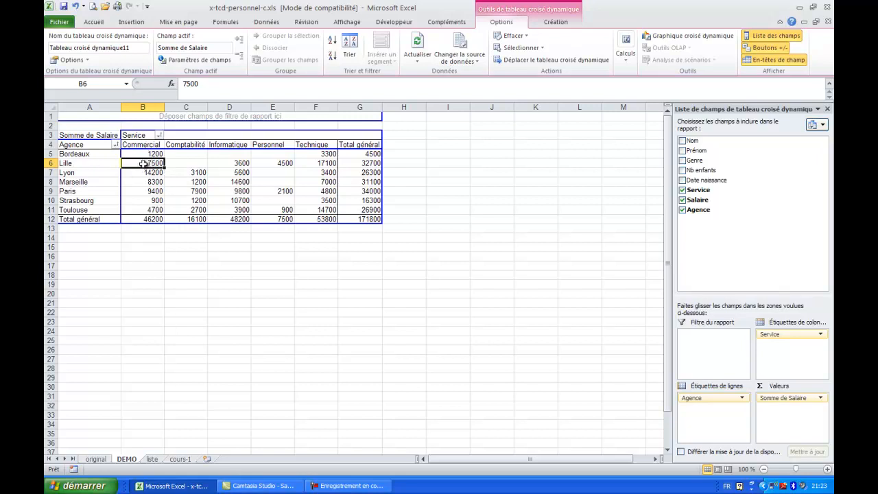
pyautogui.doubleClick(142, 163)
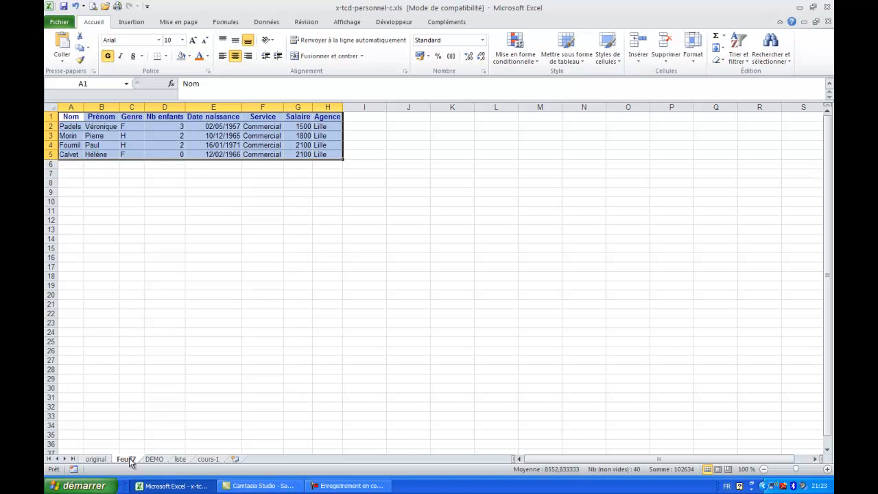
pyautogui.moveTo(251, 126); pyautogui.dragTo(256, 153)
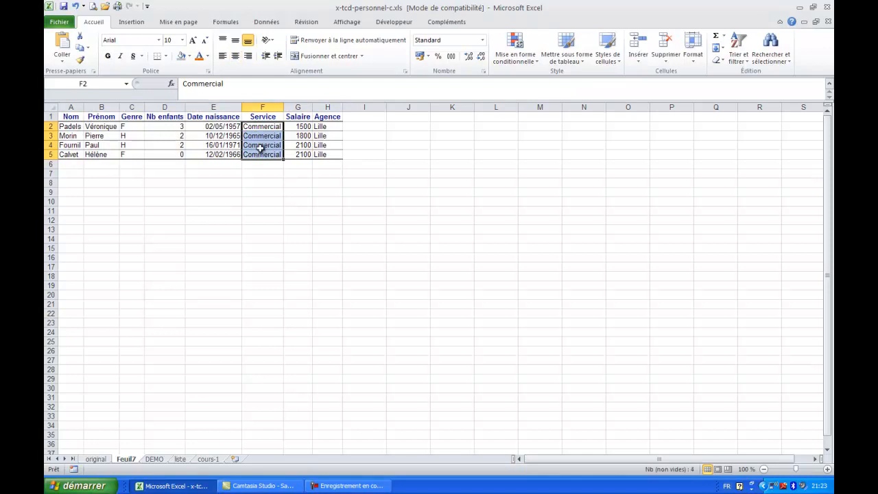
pyautogui.moveTo(318, 128); pyautogui.dragTo(304, 161)
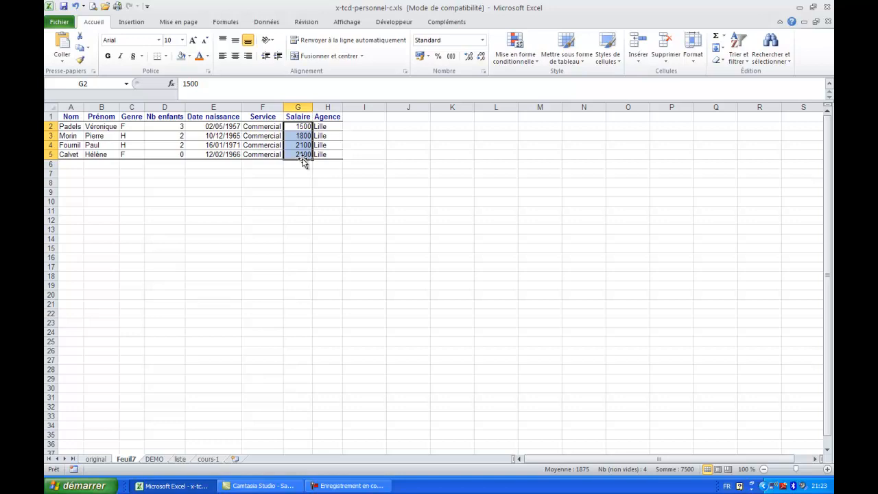
pyautogui.moveTo(302, 127); pyautogui.dragTo(301, 154)
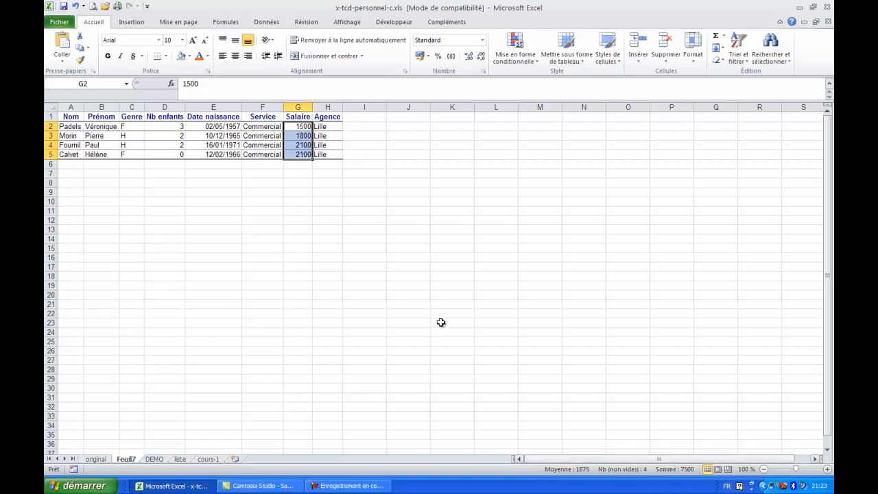
pyautogui.click(166, 134)
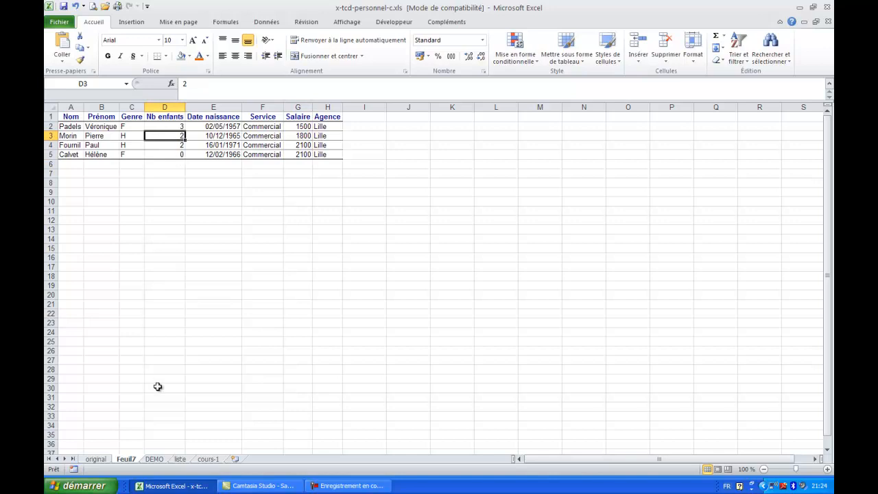
# Delete the Feuil7 sheet holding the detail records for Lille's Commercial service.
pyautogui.rightClick(127, 461)
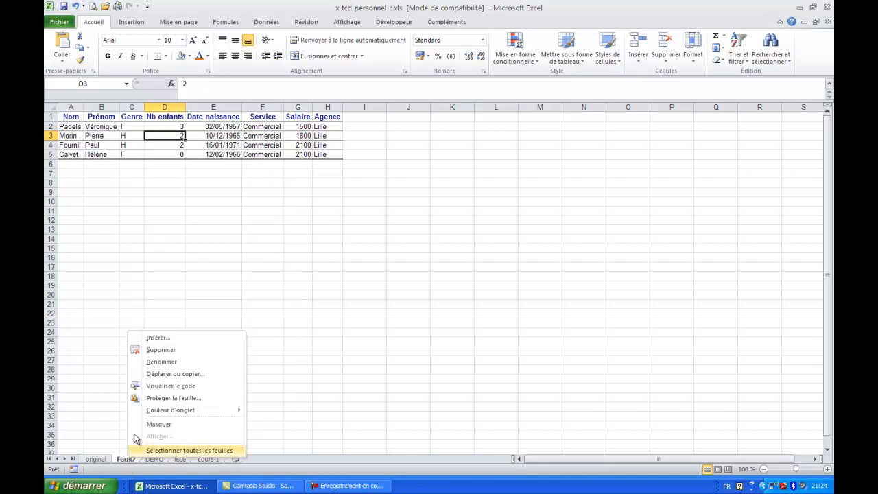
pyautogui.click(160, 351)
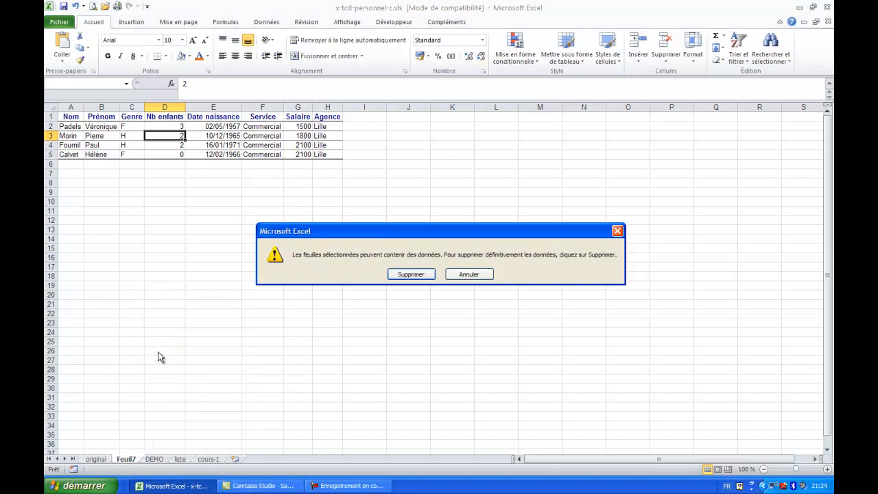
pyautogui.click(408, 273)
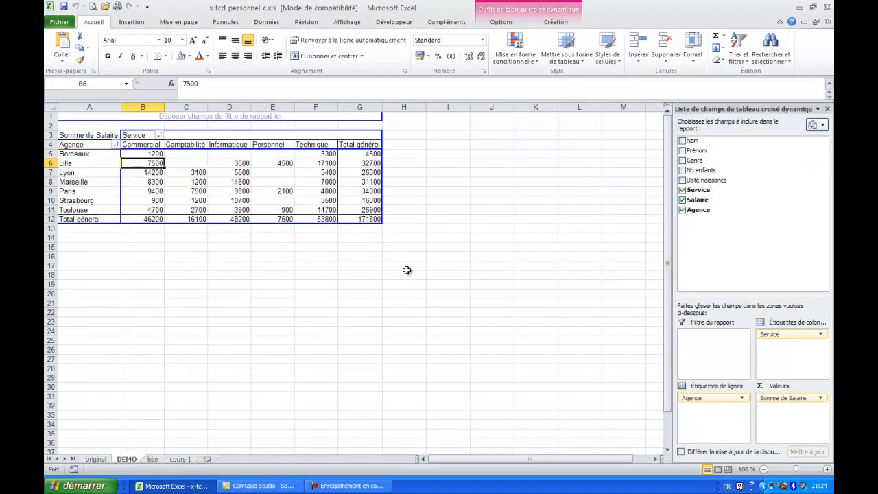
# Show the detail records behind the Paris Informatique total on a new sheet and check their Service, Salaire and Agence values.
pyautogui.click(231, 190)
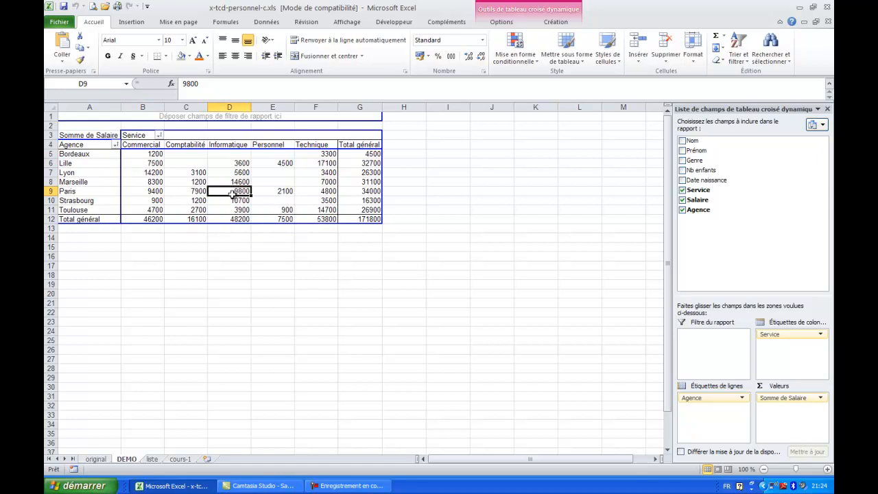
pyautogui.moveTo(227, 191)
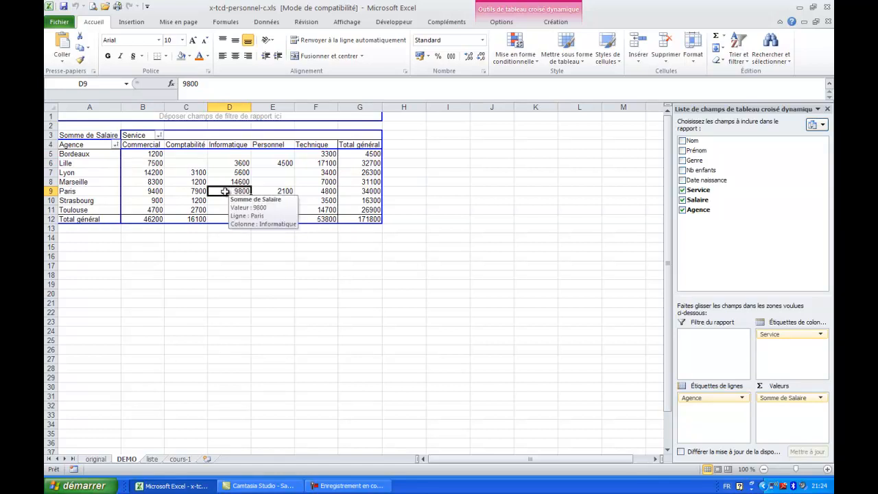
pyautogui.doubleClick(222, 191)
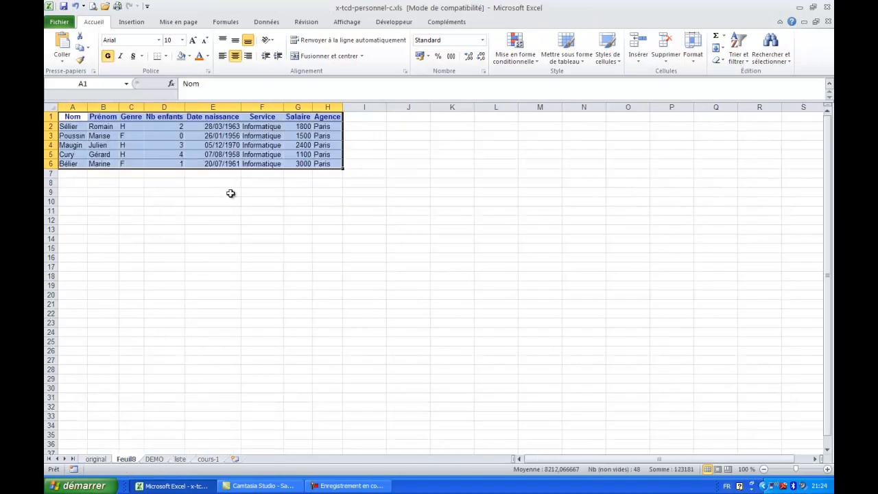
pyautogui.moveTo(323, 126); pyautogui.dragTo(260, 160)
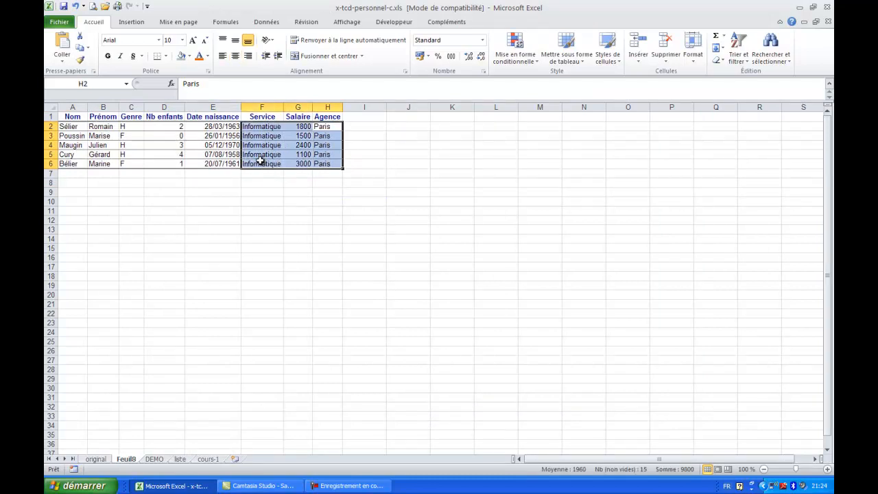
pyautogui.click(139, 136)
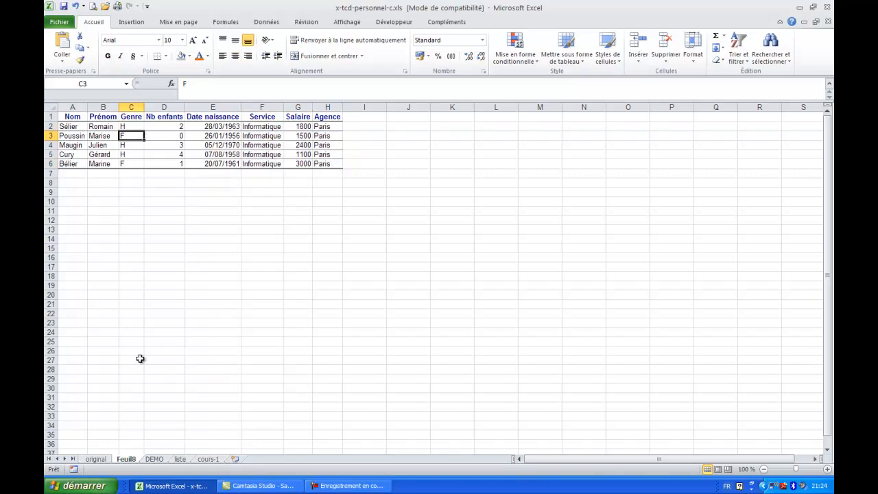
# Delete the Feuil8 sheet holding the detail records for the Paris Informatique service.
pyautogui.rightClick(126, 465)
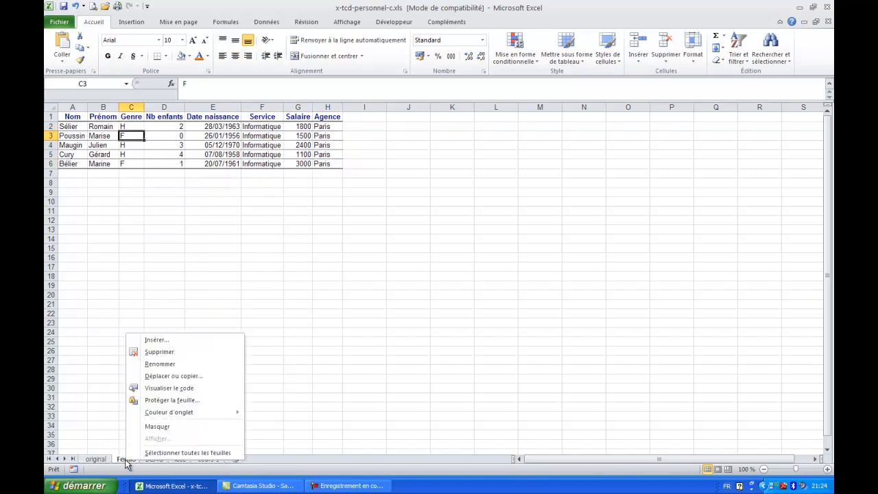
pyautogui.click(153, 352)
pyautogui.click(411, 274)
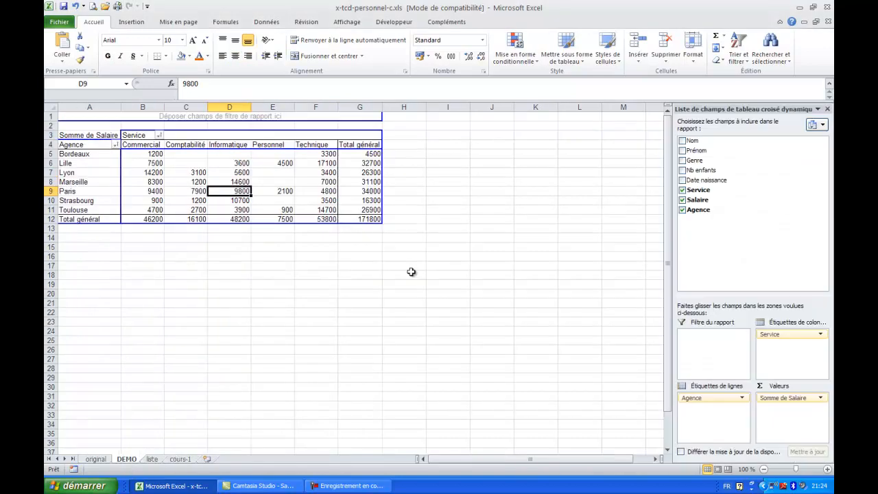
# Remove the Service field from the column labels and put it back, first through the field areas and again directly in the table.
pyautogui.moveTo(158, 186)
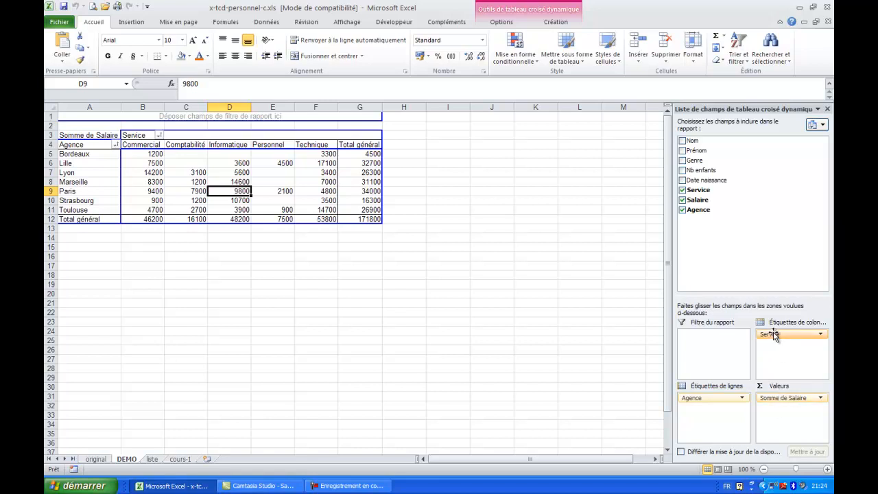
pyautogui.moveTo(774, 334); pyautogui.dragTo(602, 323)
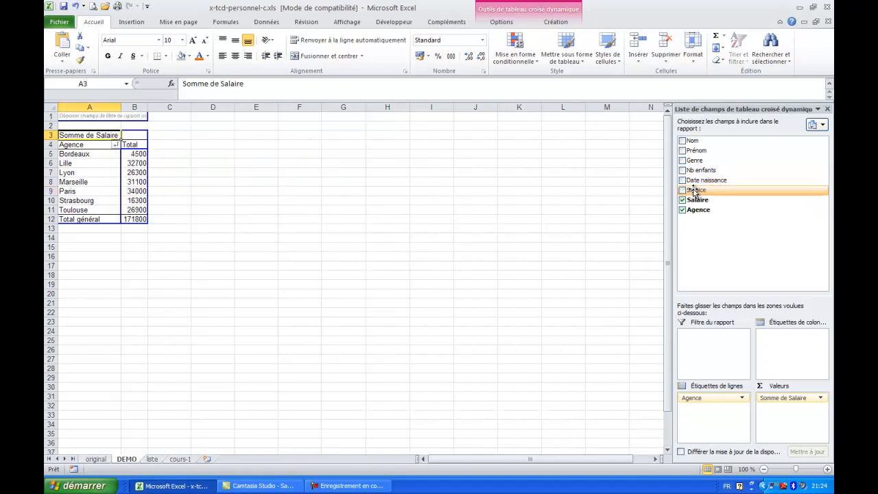
pyautogui.moveTo(694, 192); pyautogui.dragTo(794, 341)
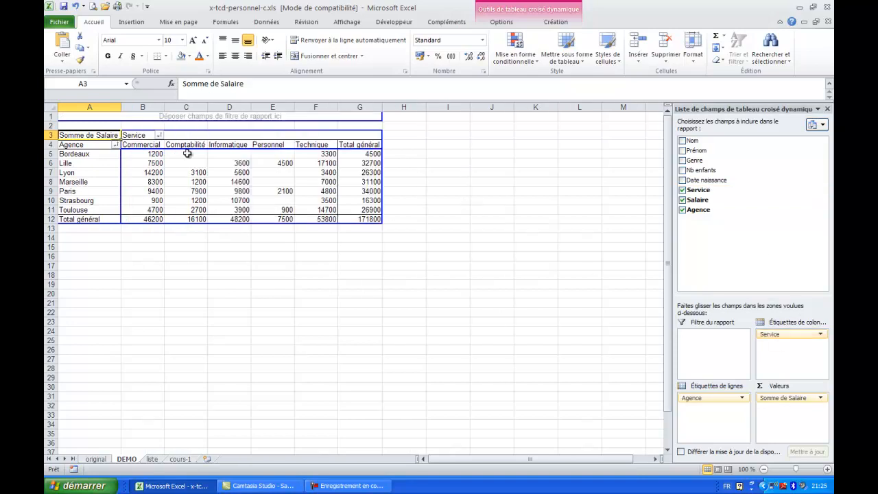
pyautogui.click(134, 138)
pyautogui.moveTo(133, 137); pyautogui.dragTo(295, 282)
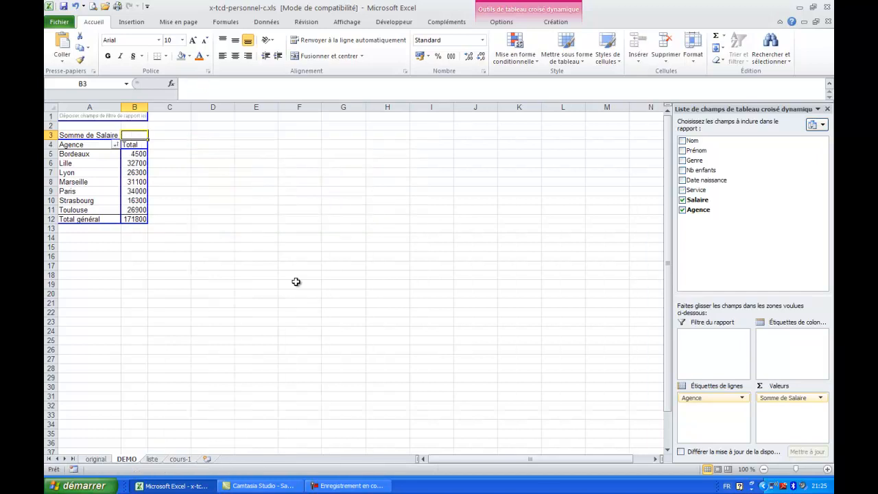
pyautogui.moveTo(692, 191); pyautogui.dragTo(134, 137)
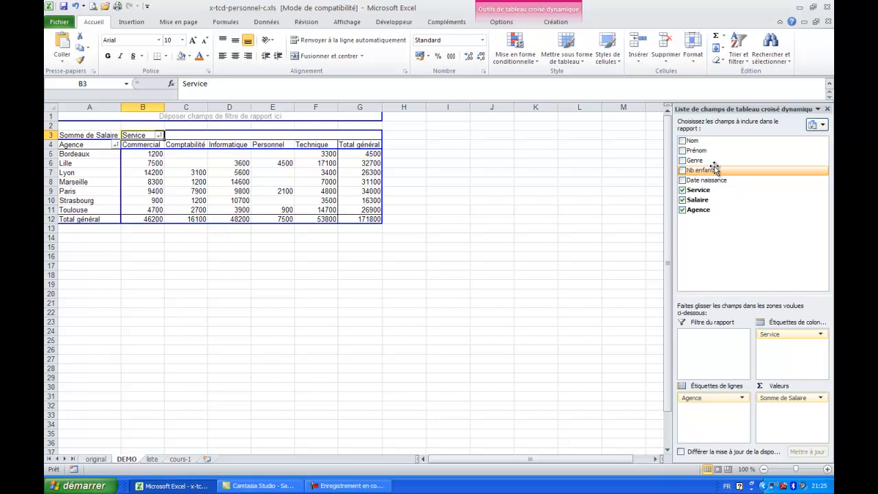
# Add the Genre field beneath Service in the column labels and take it out again.
pyautogui.moveTo(689, 163); pyautogui.dragTo(782, 347)
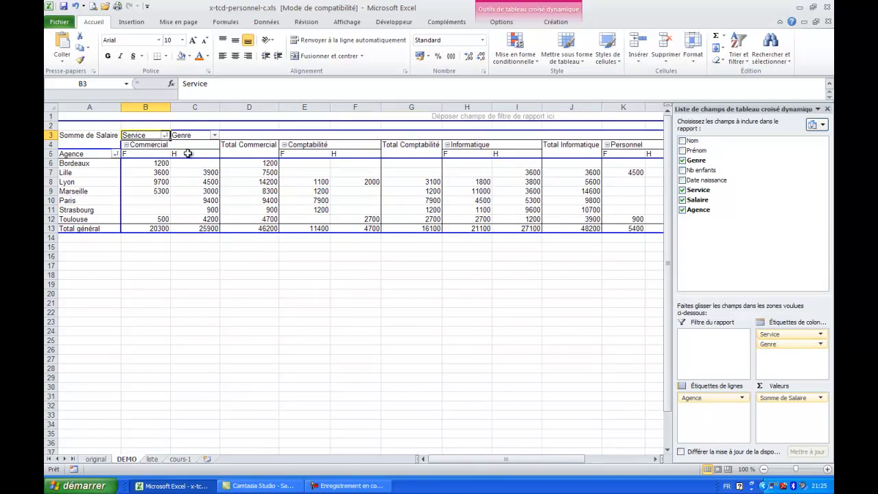
pyautogui.moveTo(769, 345); pyautogui.dragTo(589, 345)
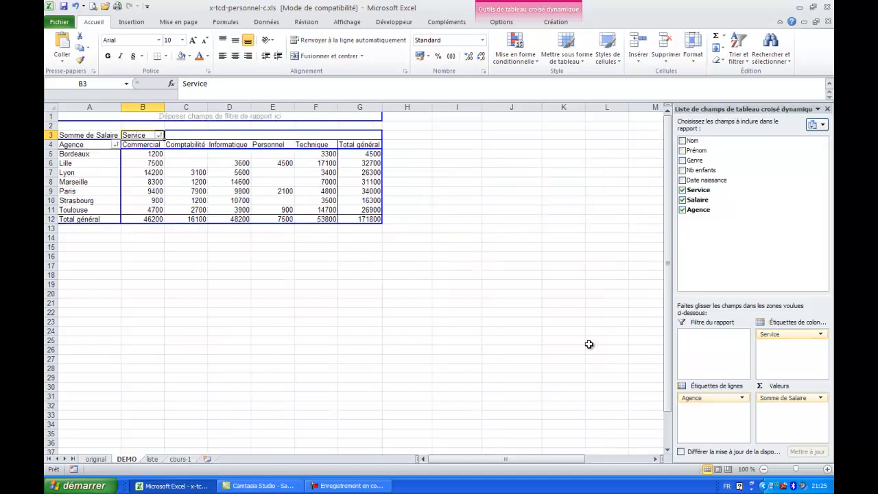
# Examine the pivot table tools by selecting an empty cell outside the table and a value inside it, displaying the table's options.
pyautogui.click(315, 294)
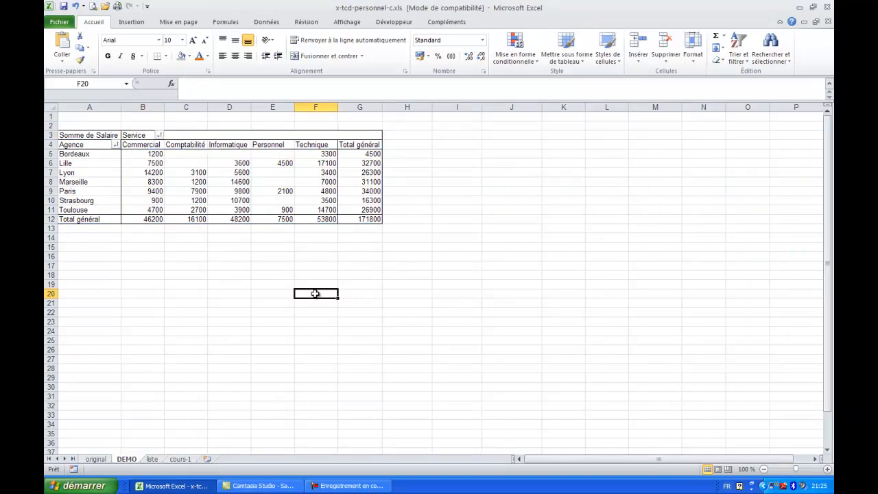
pyautogui.click(269, 191)
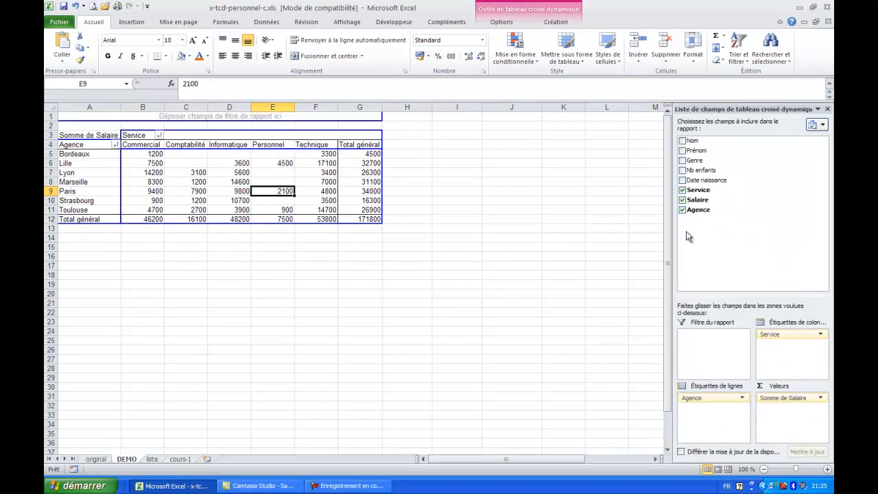
pyautogui.click(501, 23)
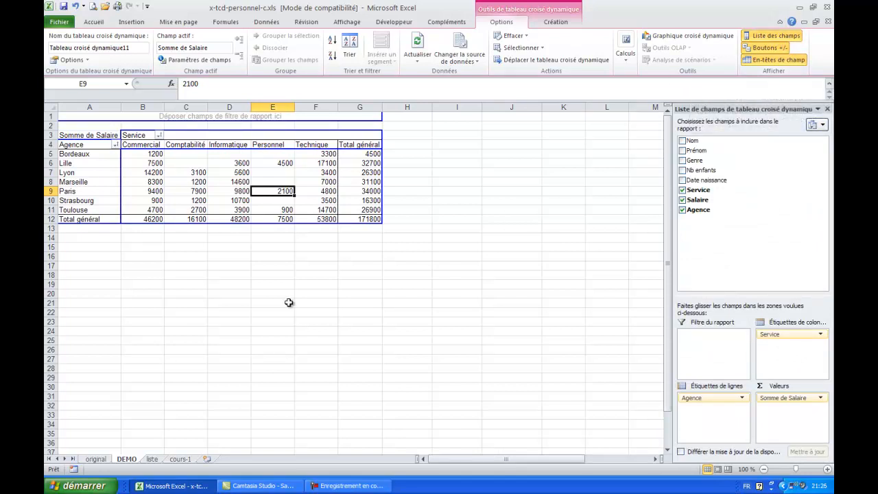
pyautogui.click(194, 336)
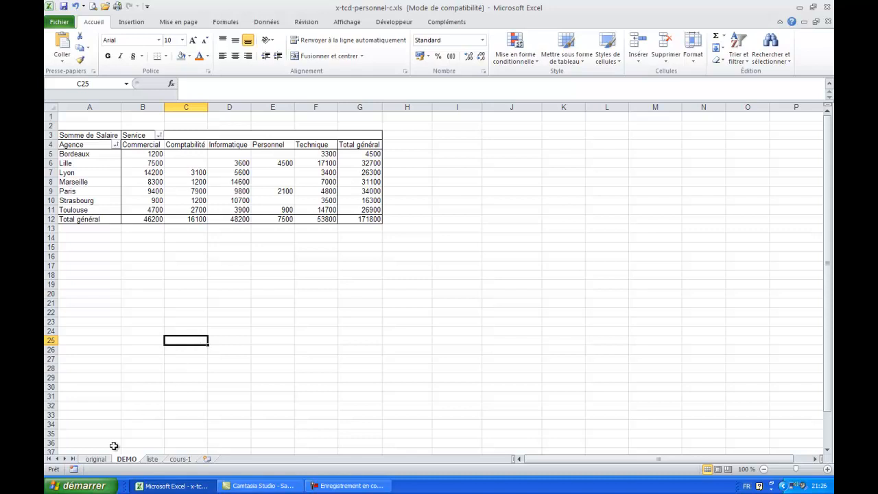
# Create a pivot table from the personnel list range liste!$A$1:$H$91, placed on the existing DEMO sheet at cell A22.
pyautogui.click(151, 460)
pyautogui.click(137, 231)
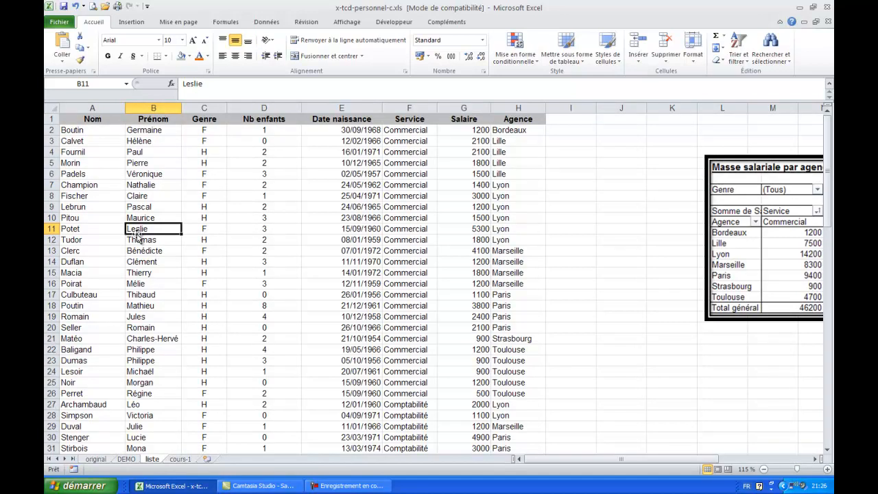
pyautogui.click(131, 21)
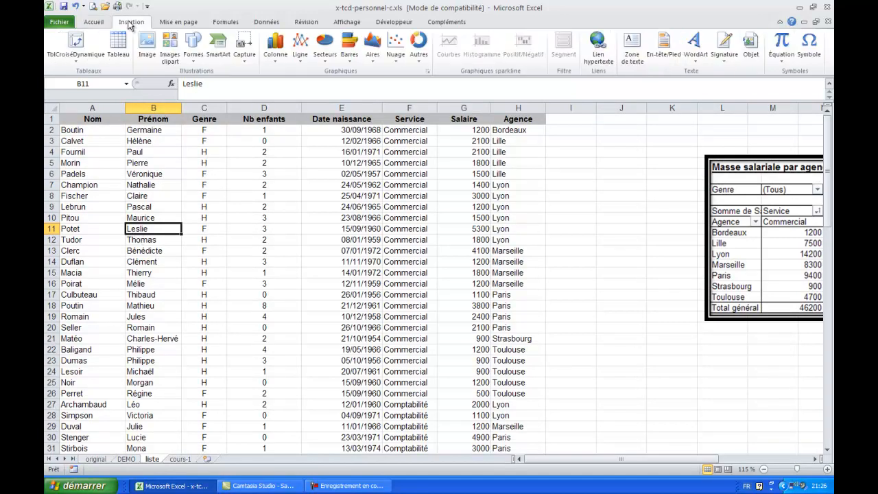
pyautogui.click(76, 44)
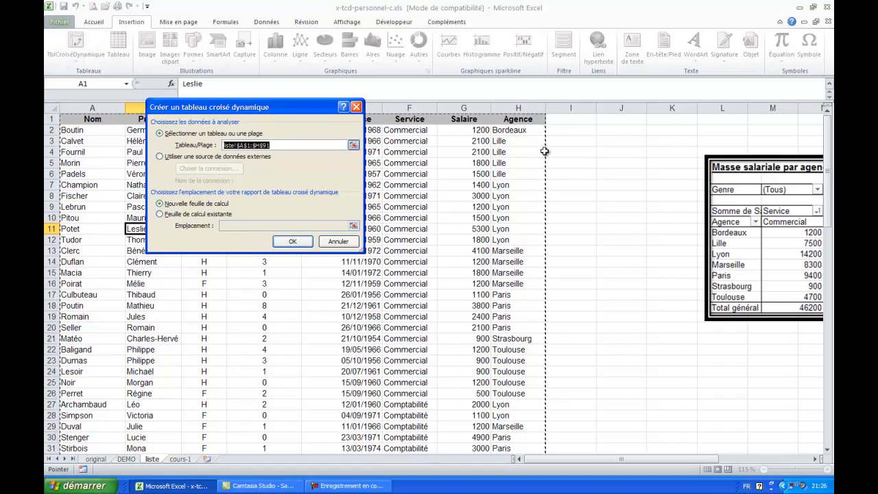
pyautogui.click(175, 216)
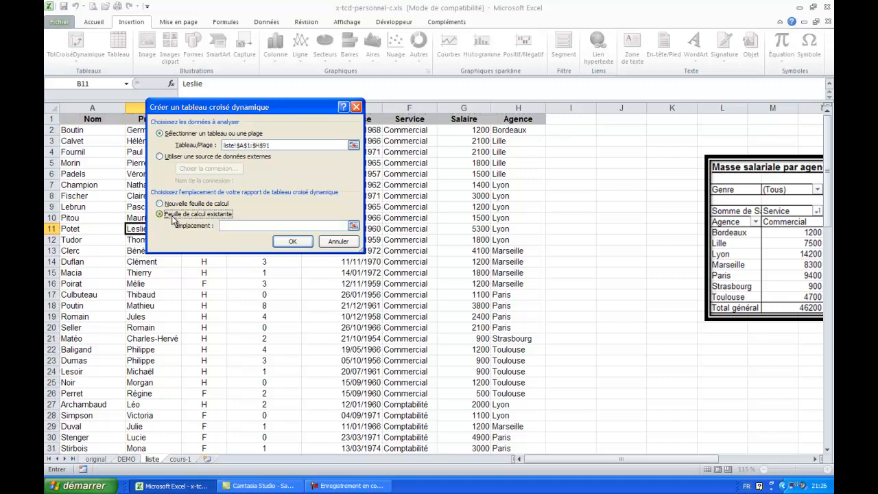
pyautogui.click(232, 225)
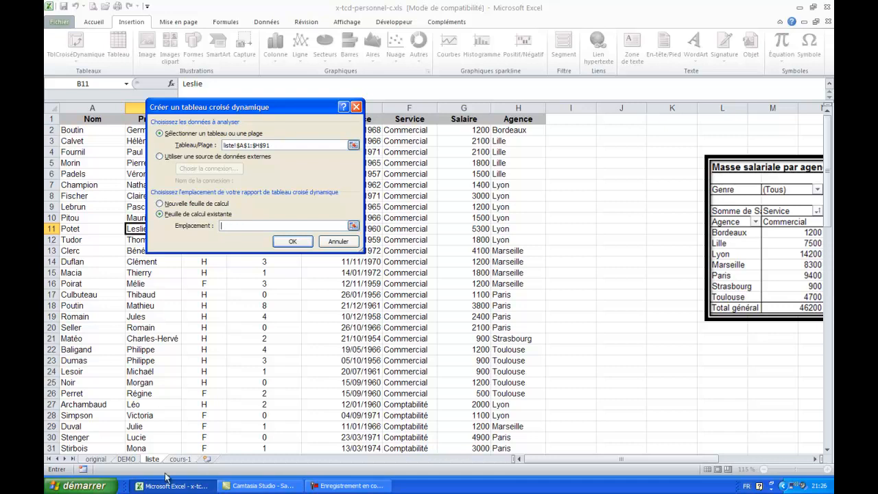
pyautogui.click(128, 459)
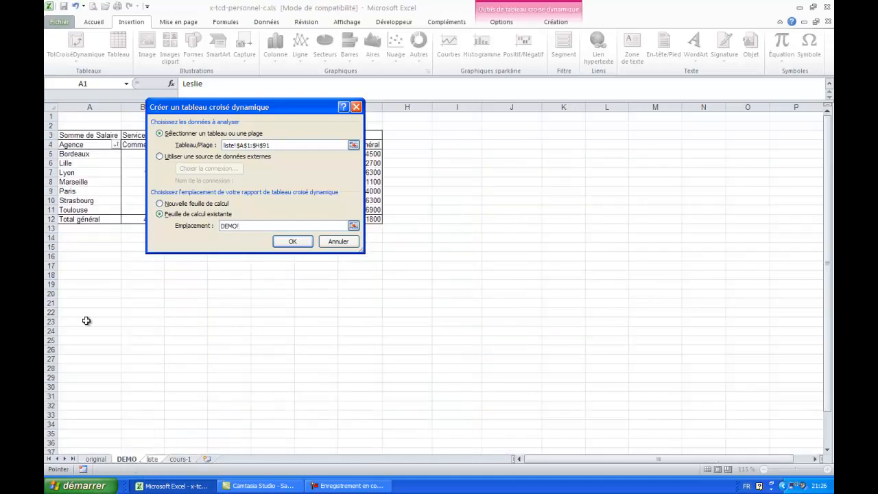
pyautogui.click(74, 228)
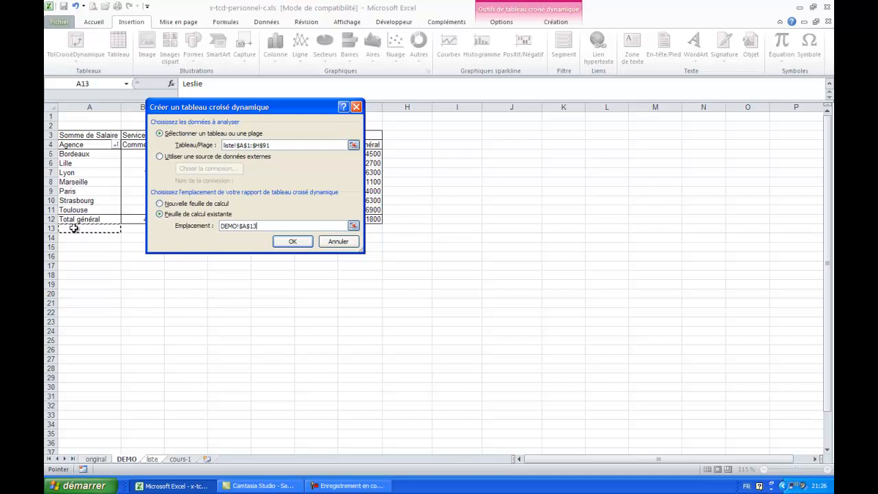
pyautogui.click(74, 313)
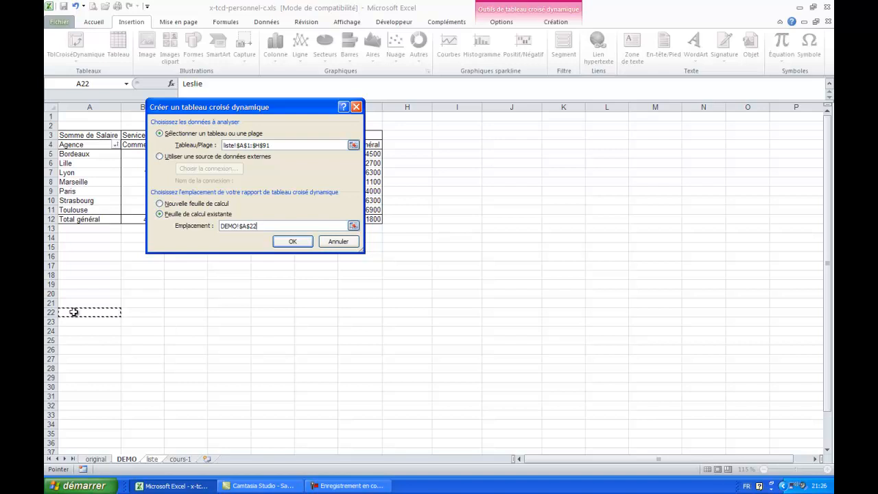
pyautogui.click(292, 241)
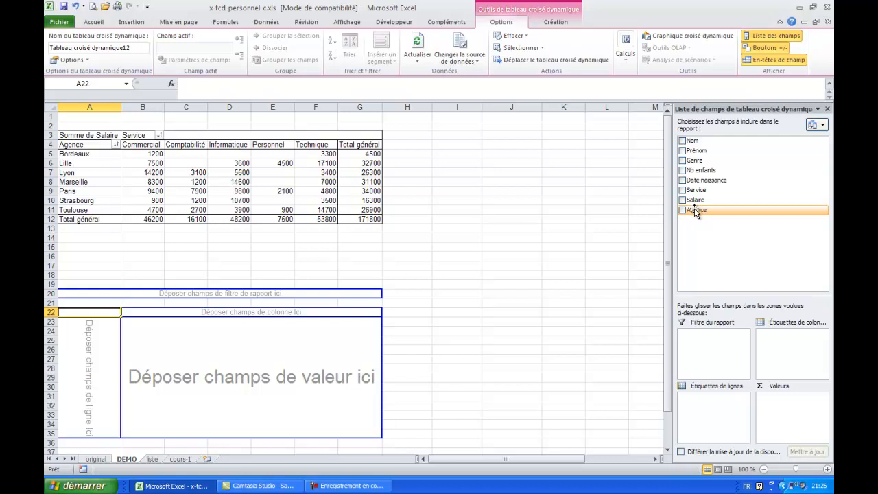
# Lay out the new pivot table with Agence as rows, Genre as columns and Nom as values.
pyautogui.moveTo(695, 212); pyautogui.dragTo(76, 362)
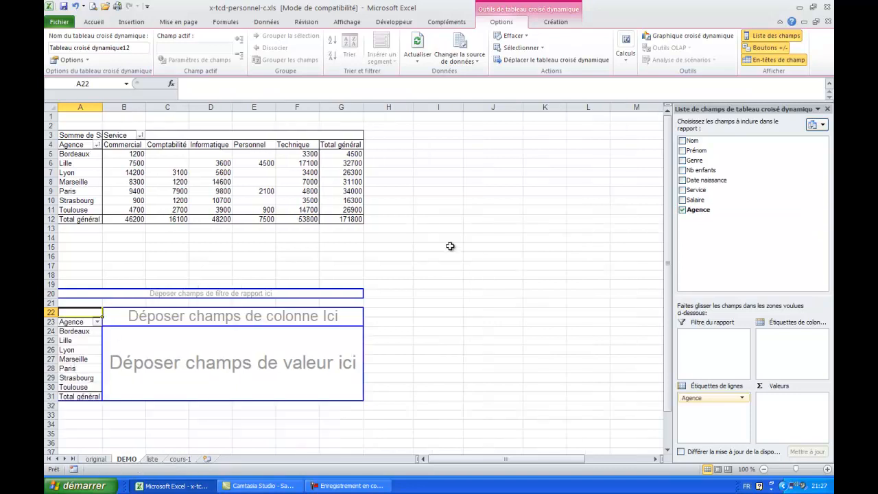
pyautogui.moveTo(692, 162); pyautogui.dragTo(246, 319)
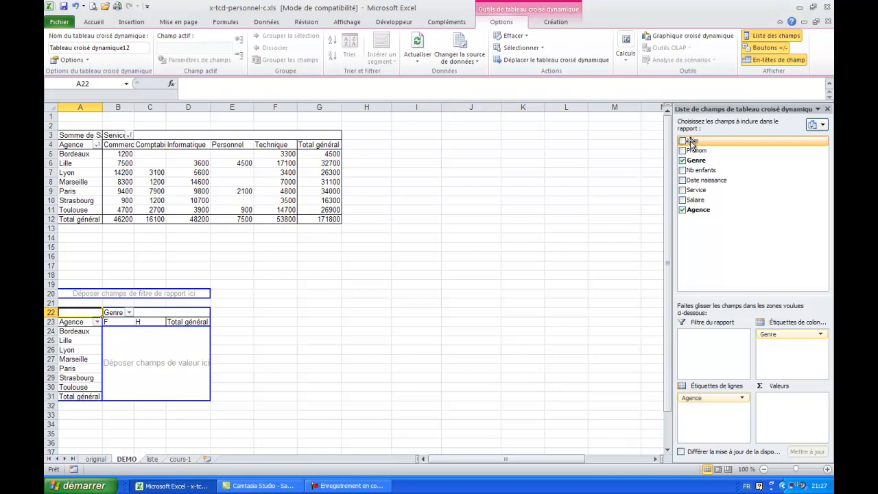
pyautogui.moveTo(691, 141); pyautogui.dragTo(158, 350)
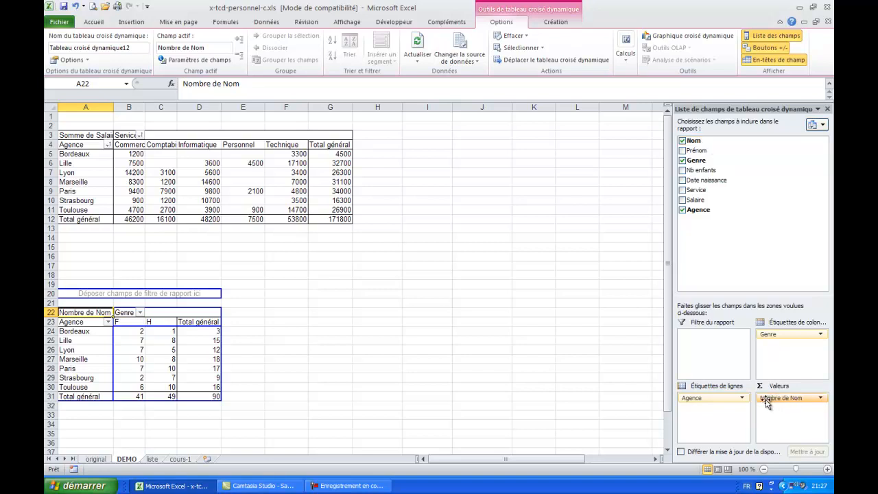
# Switch the summary calculation of the Nom values to Somme, and set it back to Nombre.
pyautogui.click(823, 401)
pyautogui.click(786, 389)
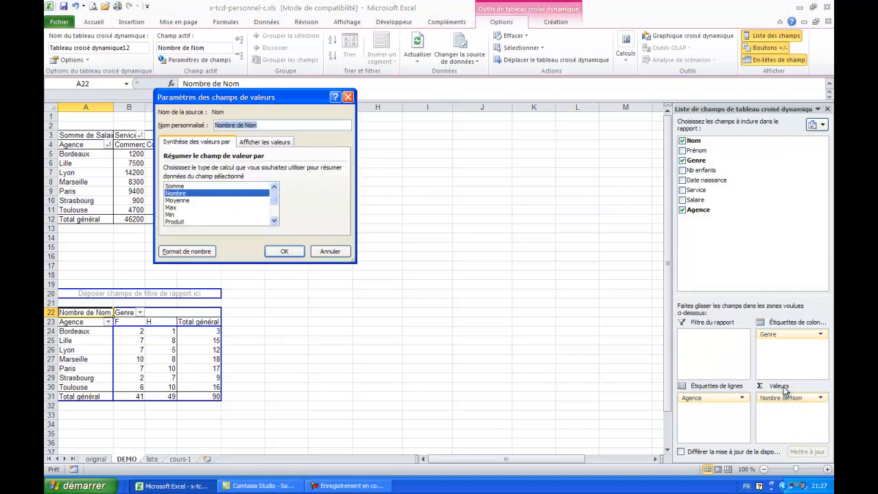
pyautogui.click(192, 187)
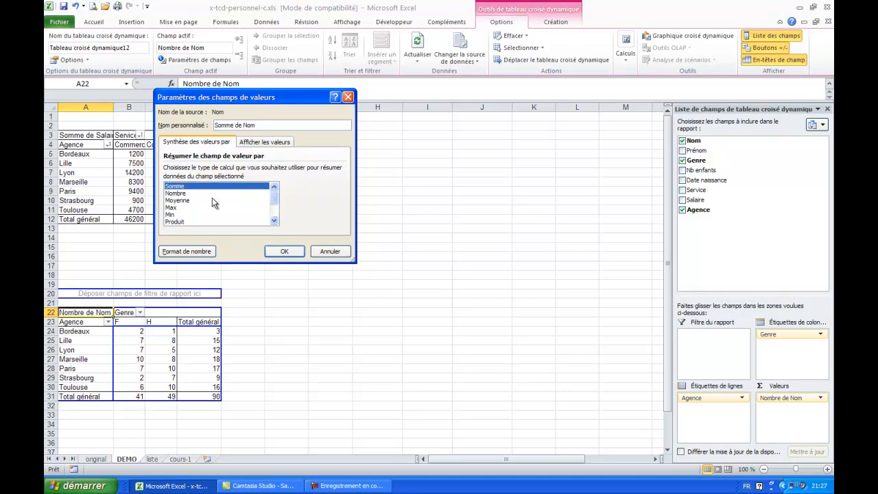
pyautogui.click(282, 252)
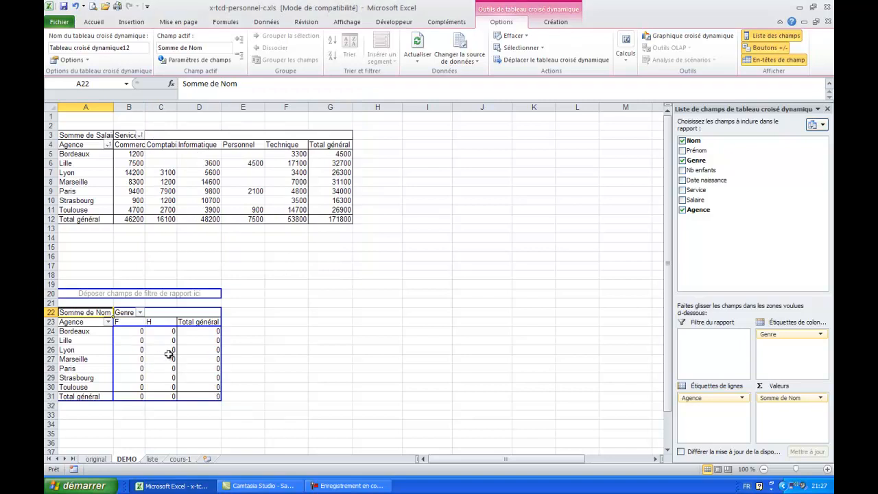
pyautogui.moveTo(169, 354)
pyautogui.click(821, 399)
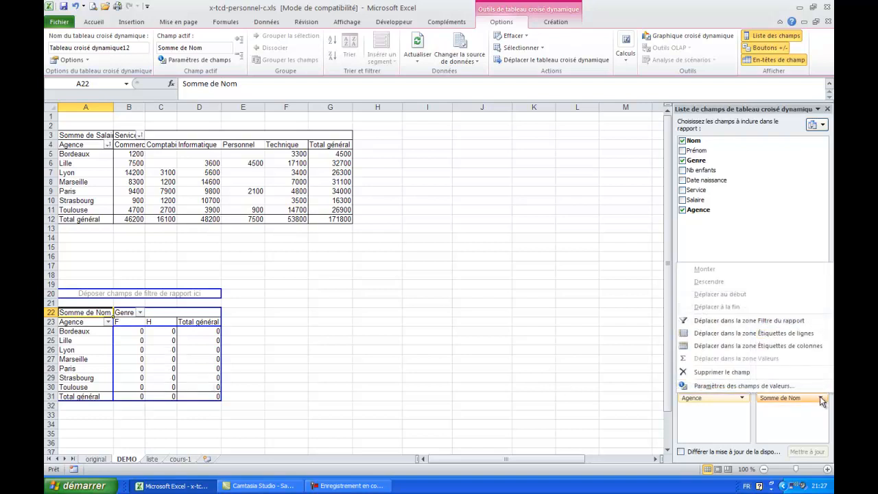
pyautogui.click(750, 390)
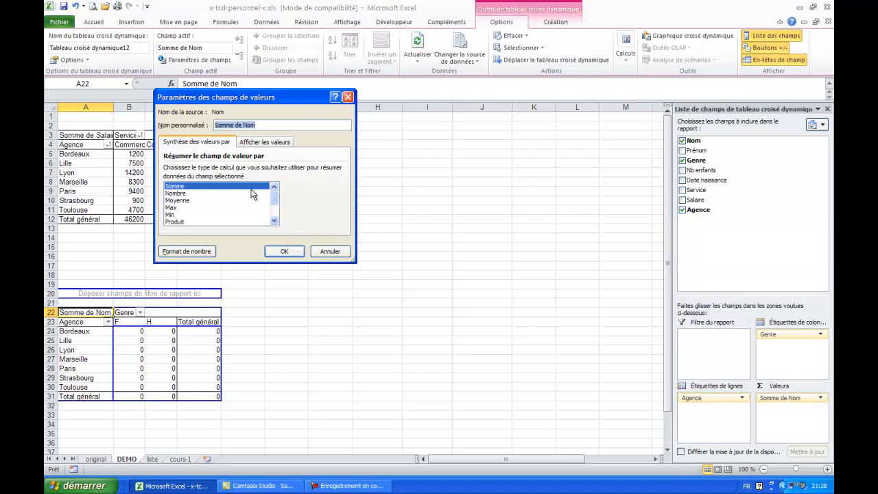
pyautogui.click(175, 193)
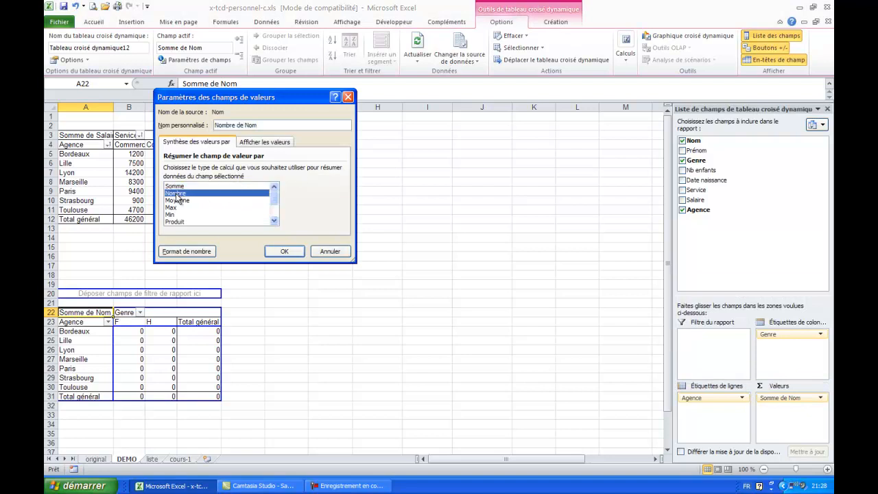
pyautogui.click(285, 252)
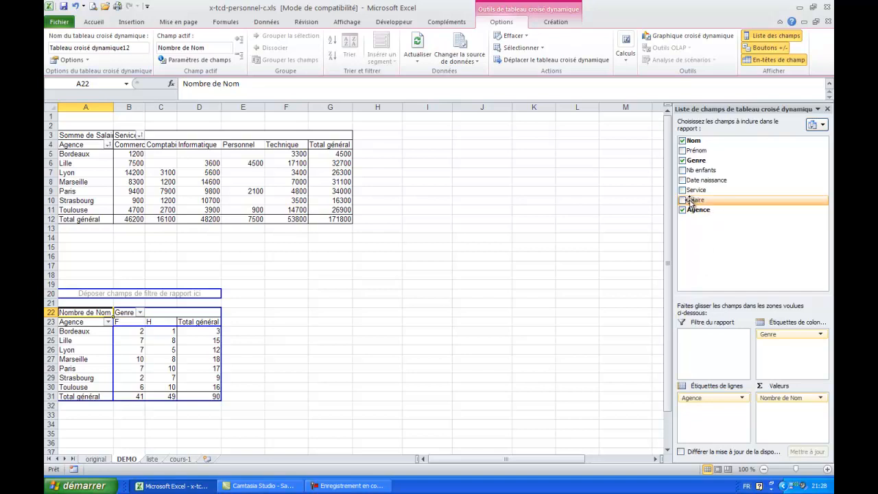
# Add Salaire as a second value field beneath Nom and check the Marseille row's figures by genre and in total.
pyautogui.moveTo(691, 202); pyautogui.dragTo(794, 424)
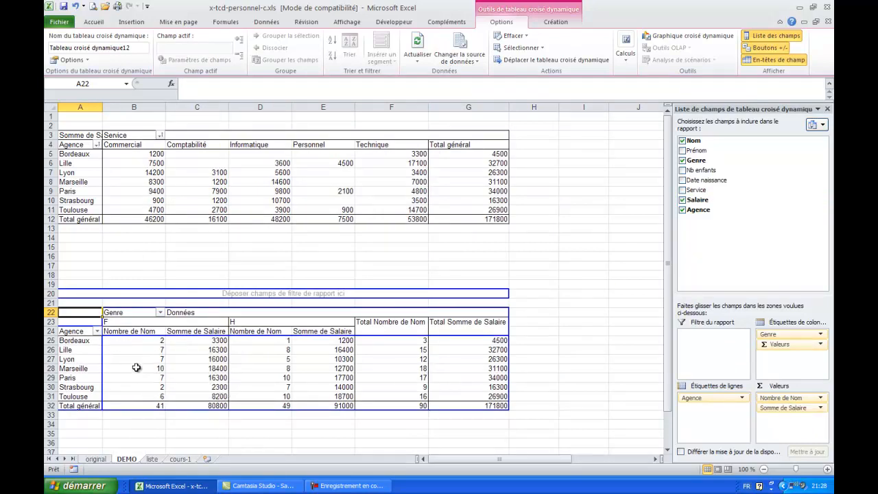
pyautogui.moveTo(148, 368); pyautogui.dragTo(180, 368)
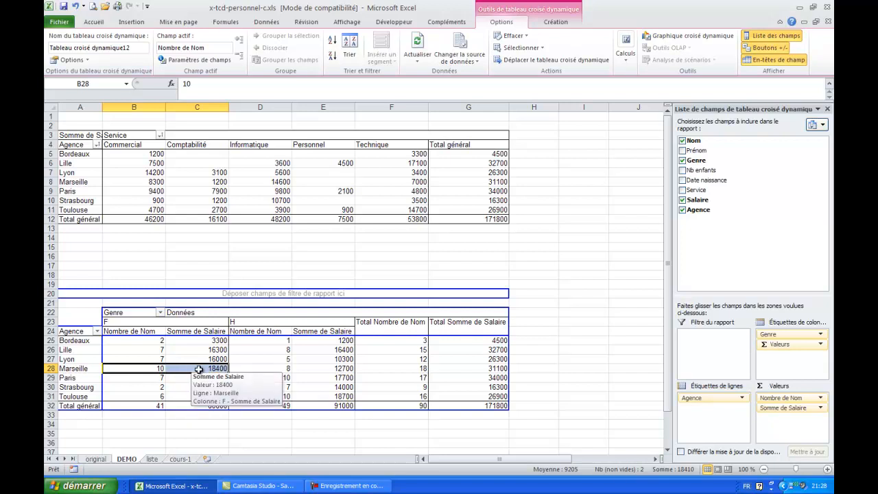
pyautogui.click(277, 368)
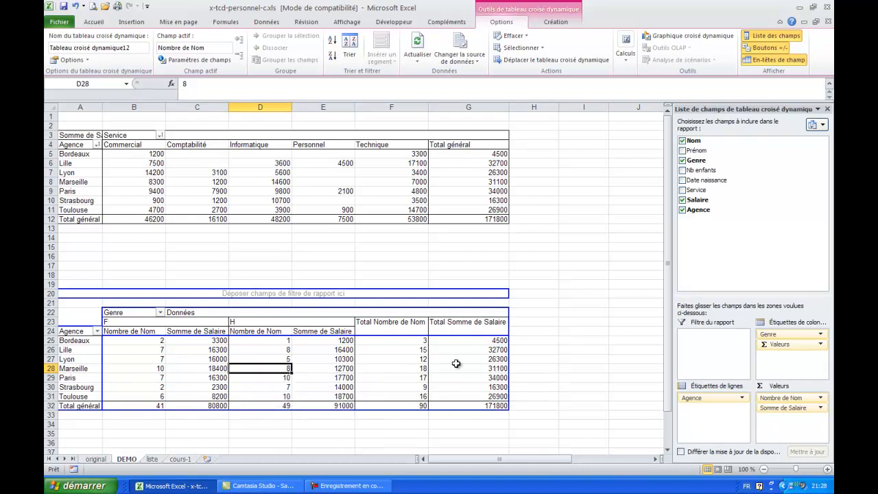
pyautogui.click(406, 370)
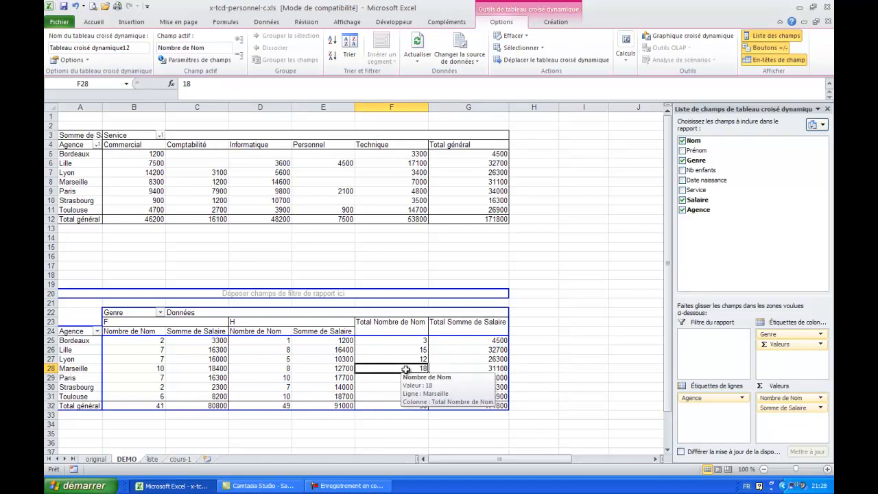
pyautogui.click(471, 370)
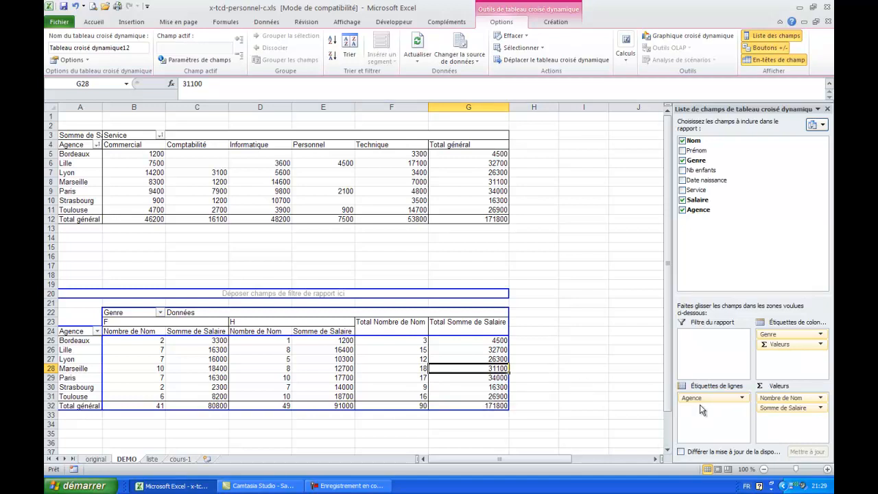
# Change the summary calculation of the Salaire values to Moyenne.
pyautogui.click(821, 409)
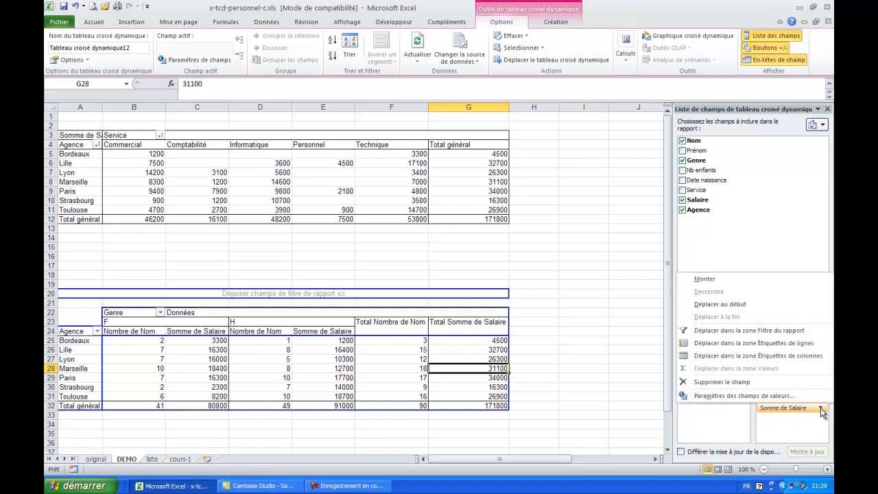
pyautogui.click(786, 396)
pyautogui.click(177, 200)
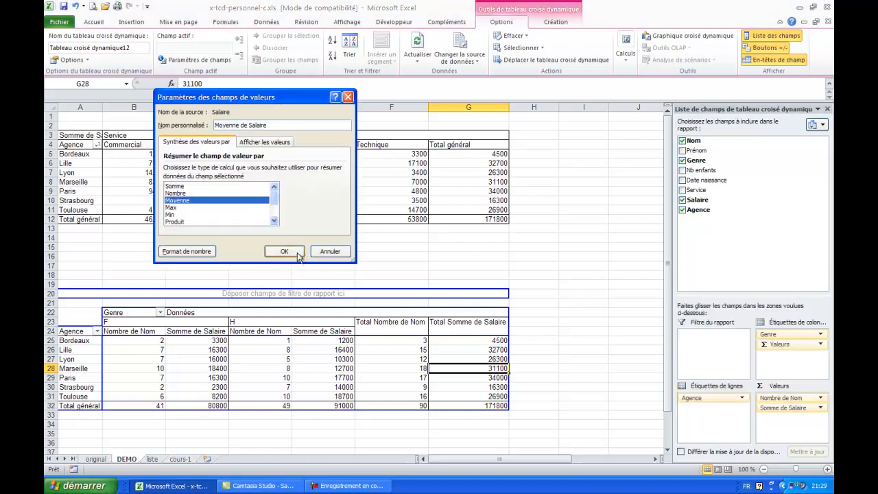
pyautogui.click(284, 252)
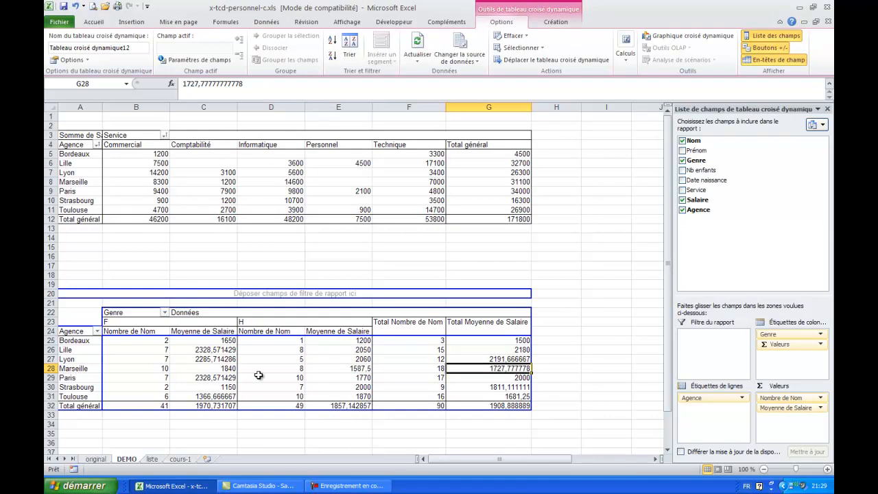
# Format the average salary values as Nombre with 2 decimals and a thousands separator.
pyautogui.moveTo(199, 353)
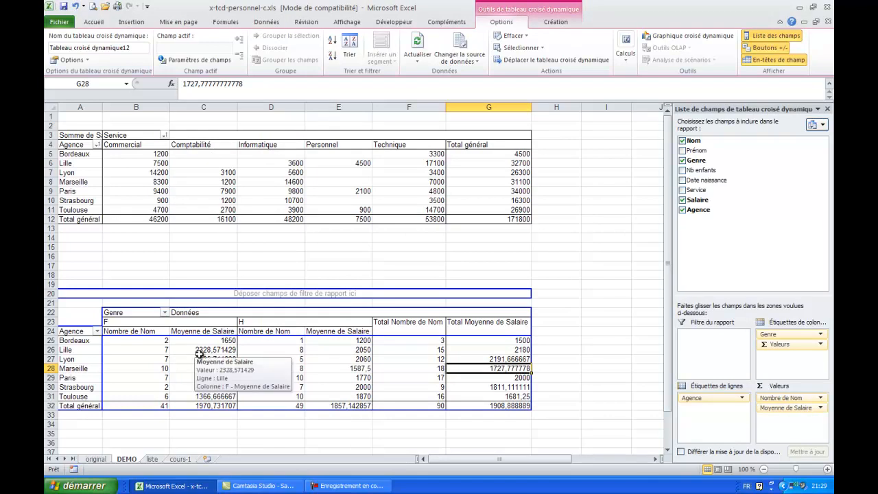
pyautogui.click(808, 410)
pyautogui.click(777, 399)
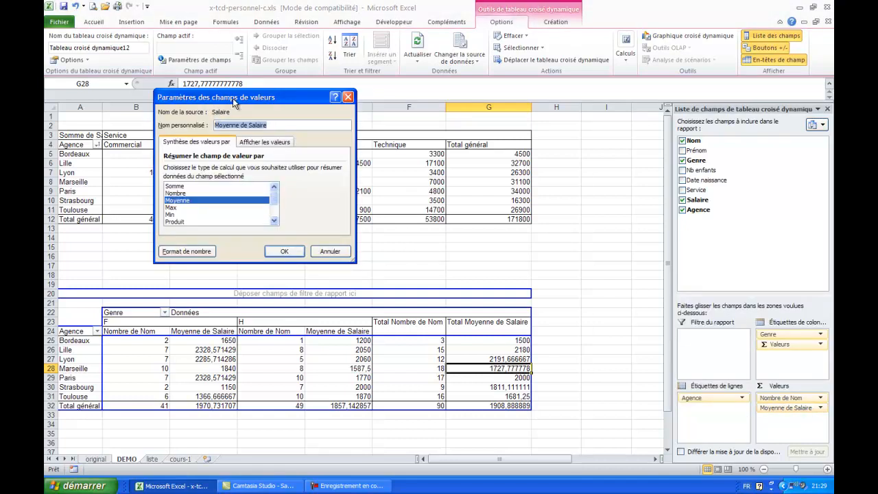
pyautogui.click(184, 254)
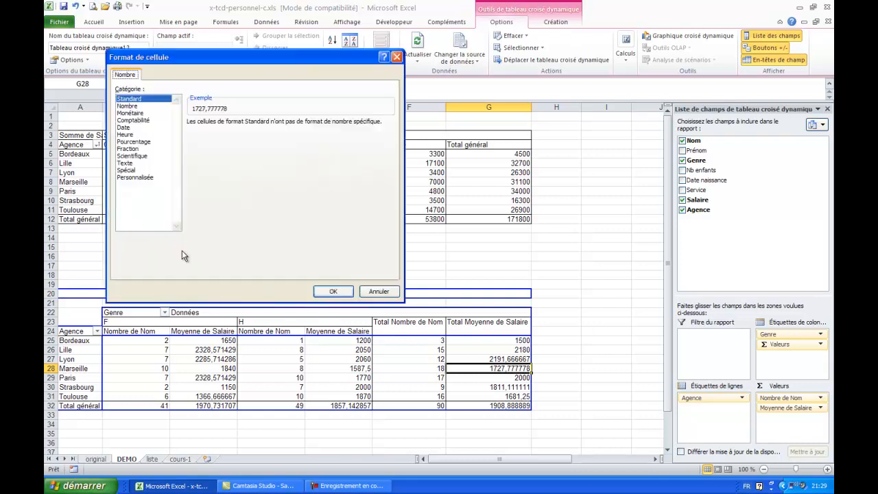
pyautogui.click(130, 107)
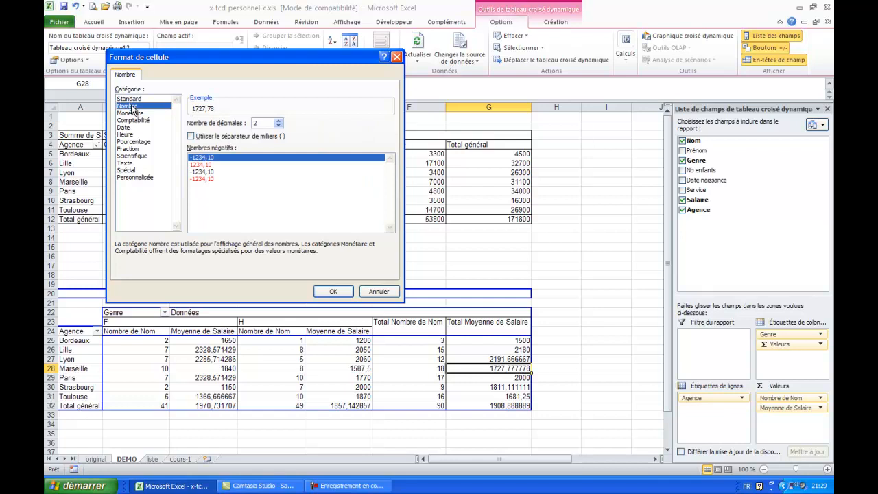
pyautogui.click(204, 137)
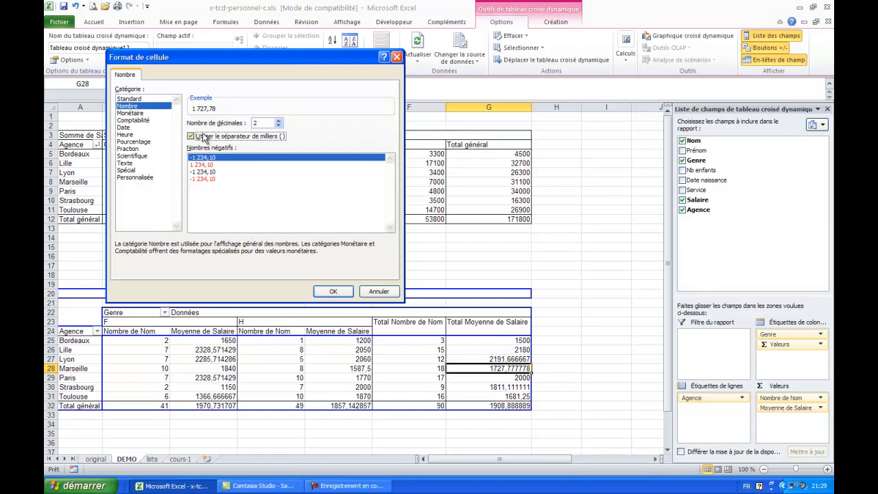
pyautogui.click(334, 294)
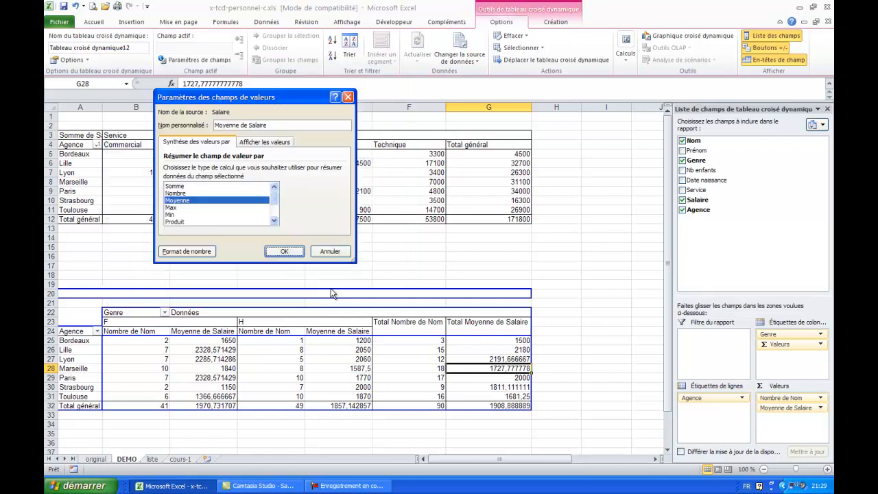
pyautogui.click(285, 251)
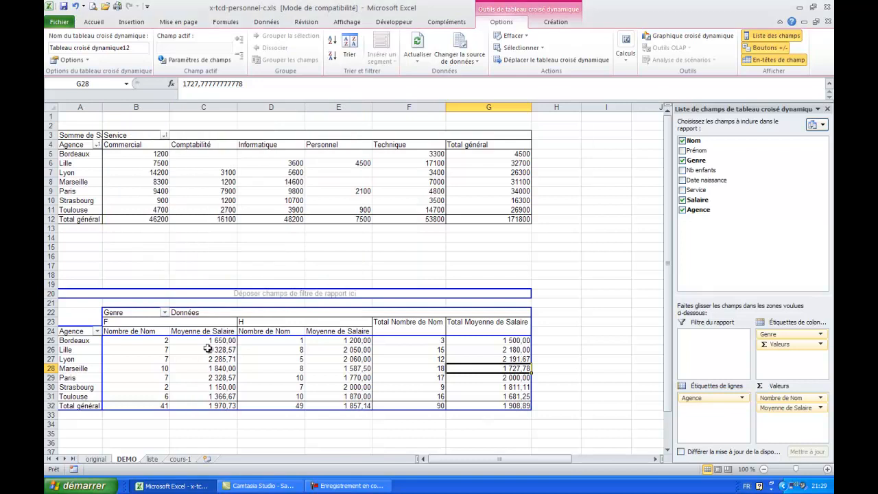
pyautogui.moveTo(268, 352)
pyautogui.moveTo(193, 373)
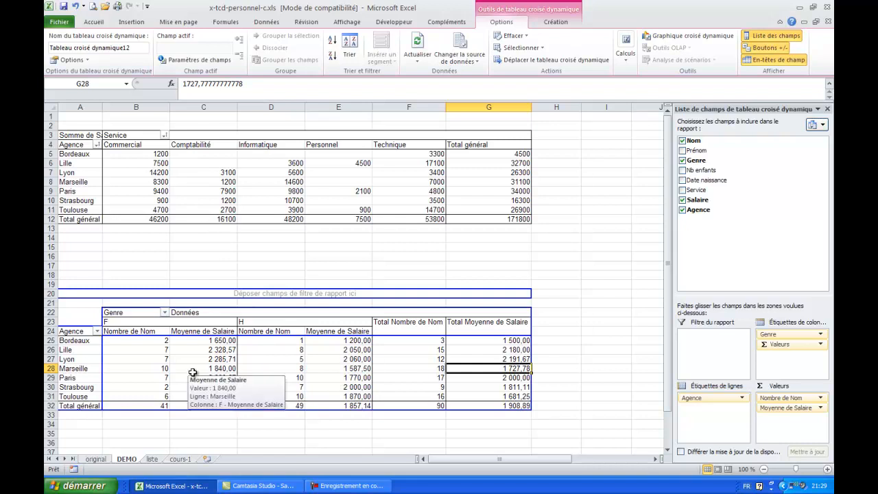
# Narrow column B and widen it again so that its headings fit.
pyautogui.moveTo(169, 107); pyautogui.dragTo(139, 107)
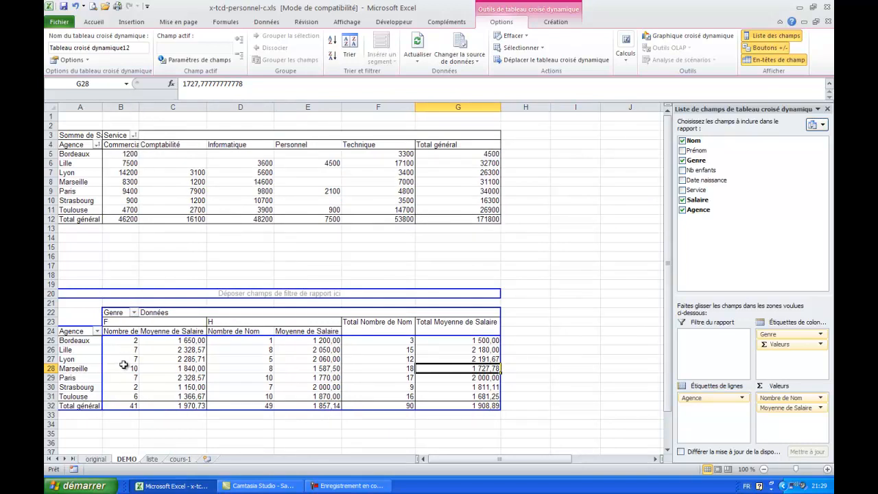
pyautogui.moveTo(138, 108); pyautogui.dragTo(168, 110)
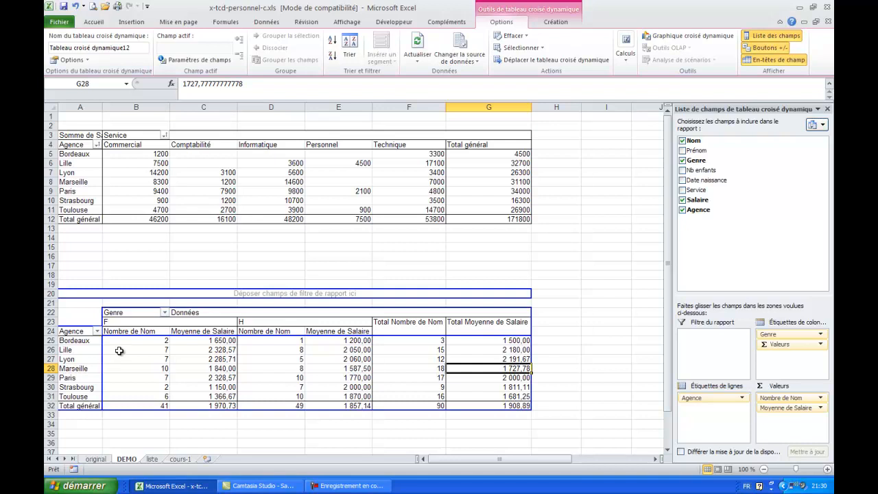
# Rename the gender labels F and H in the second pivot table to Femme and Homme.
pyautogui.click(108, 322)
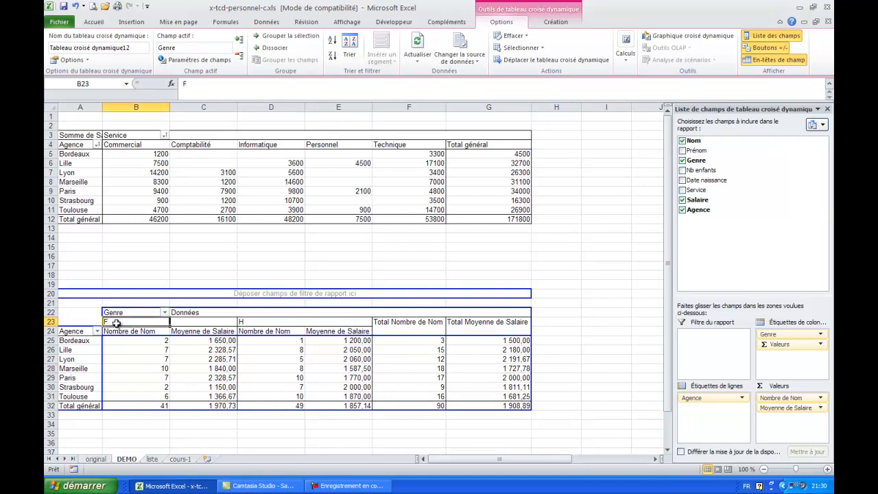
pyautogui.moveTo(123, 382)
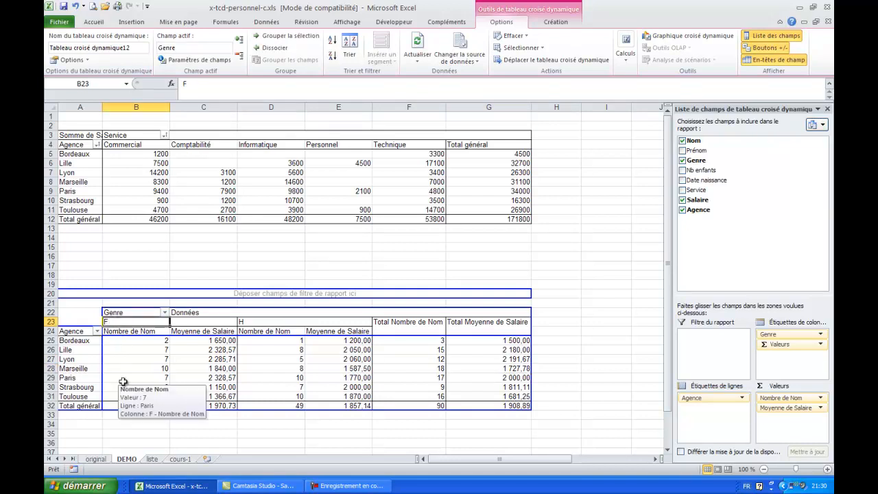
pyautogui.write('Femme')
pyautogui.press('Tab')
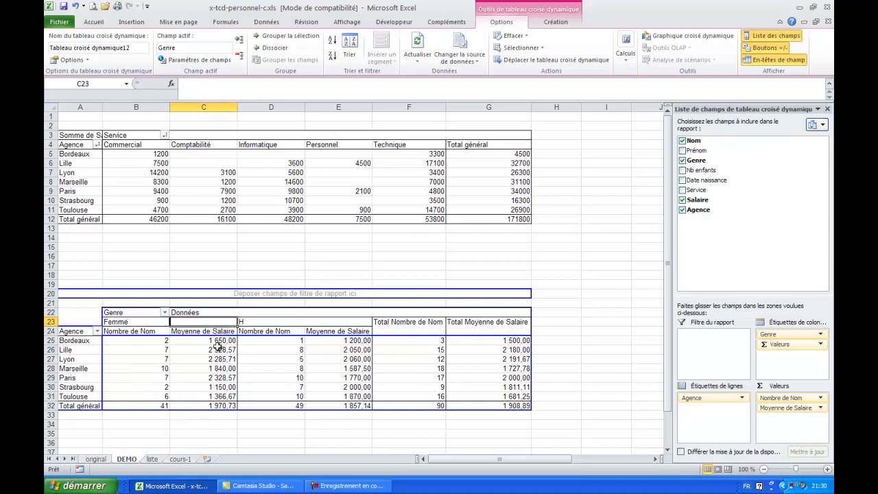
pyautogui.click(245, 322)
pyautogui.write('Homme')
# Rename the Nombre de Nom value field to Effectif and check its other column headings.
pyautogui.click(129, 332)
pyautogui.write('Effectif')
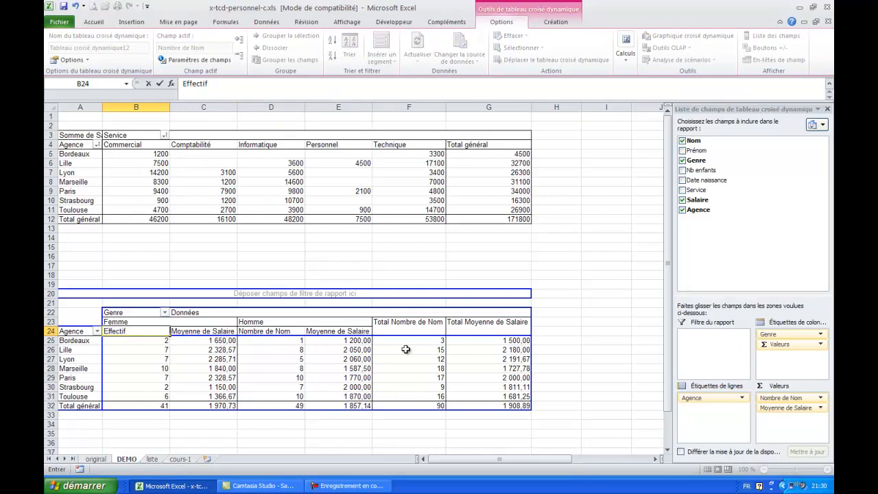
pyautogui.press('Return')
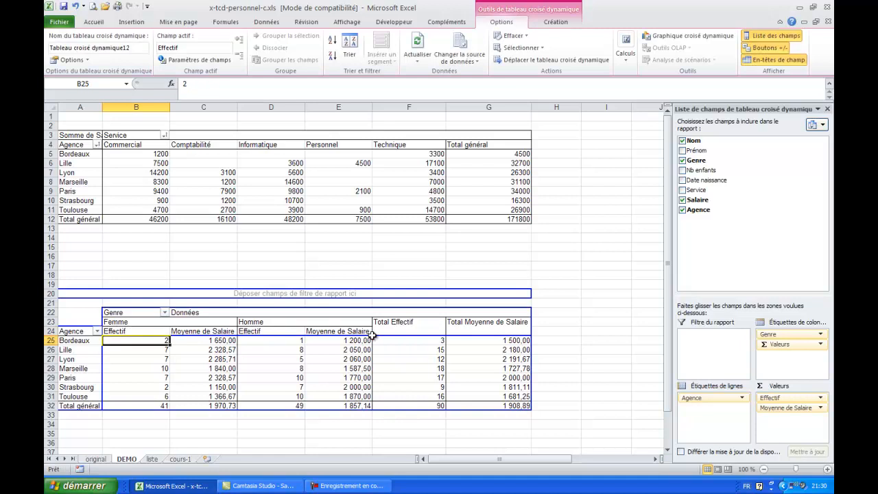
pyautogui.click(131, 332)
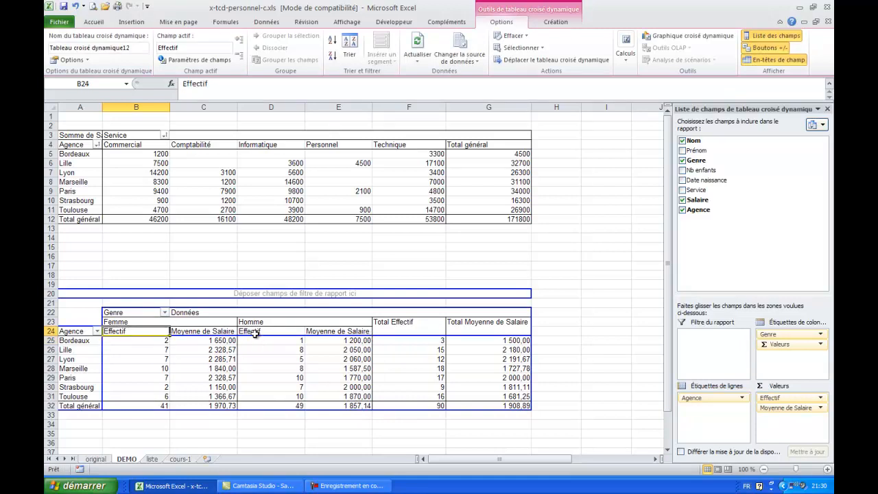
pyautogui.click(400, 323)
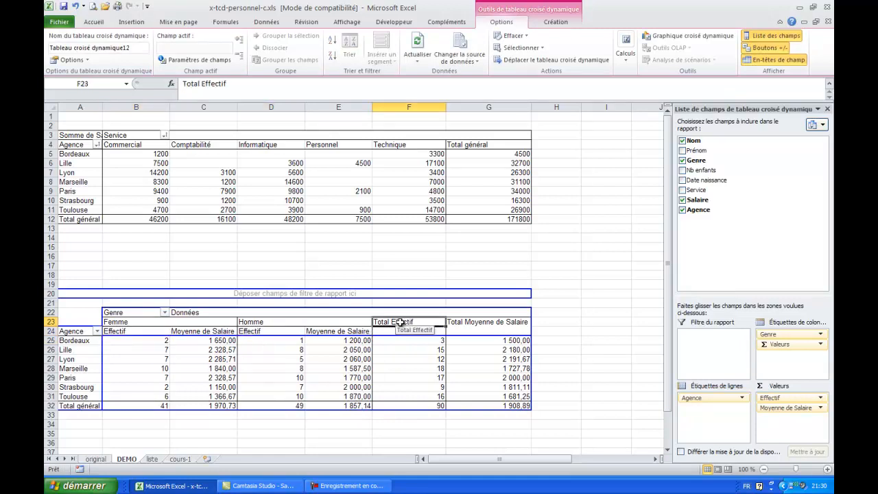
# Rename the Moyenne de Salaire value field to "salaire moyen".
pyautogui.click(199, 332)
pyautogui.write('s')
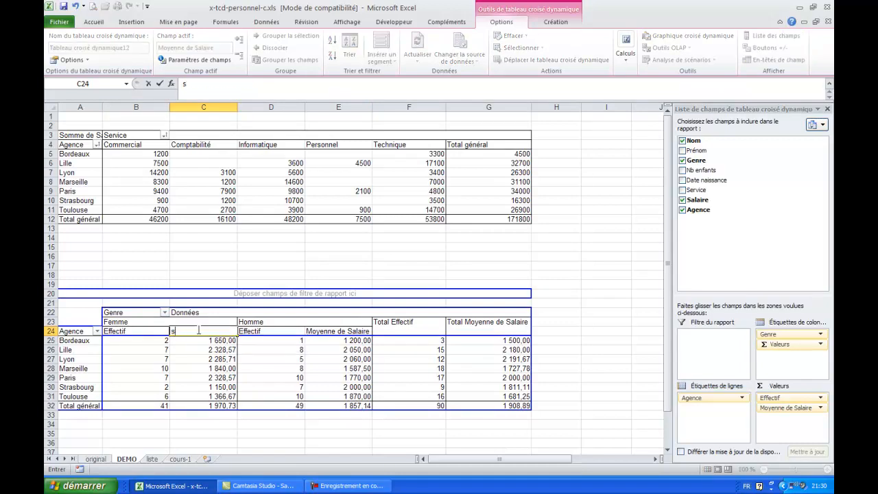
pyautogui.write('alaire moyen')
pyautogui.press('Tab')
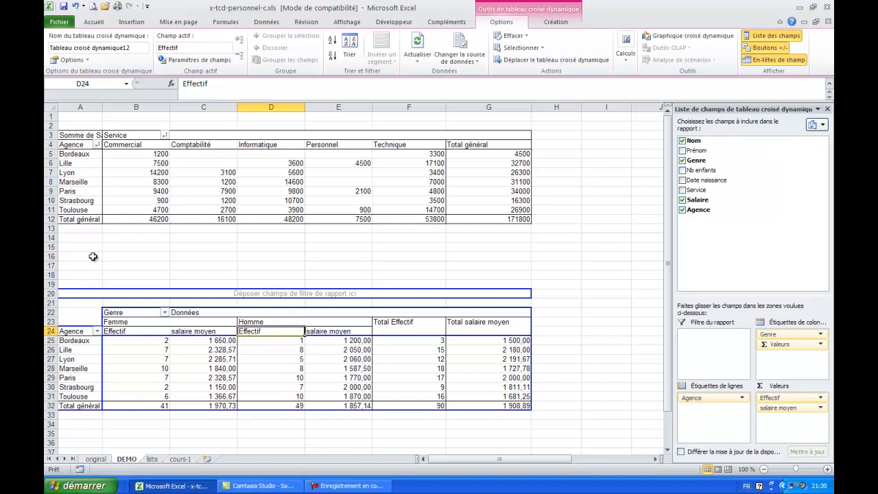
# Enter the sample text "lqsdfugqsgflqsfd" in cell A37 below the second pivot table.
pyautogui.scroll(-4, 177, 352)
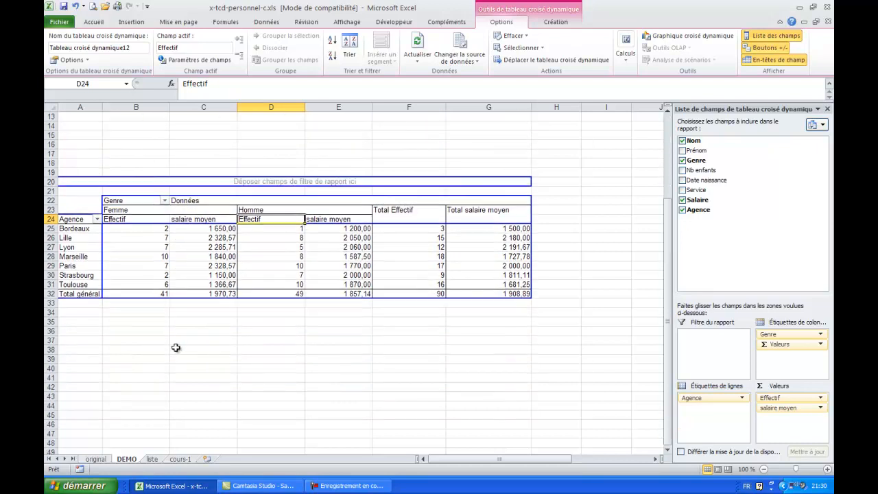
pyautogui.click(85, 343)
pyautogui.write('lqsdfugqsgflqsfd')
pyautogui.press('Return')
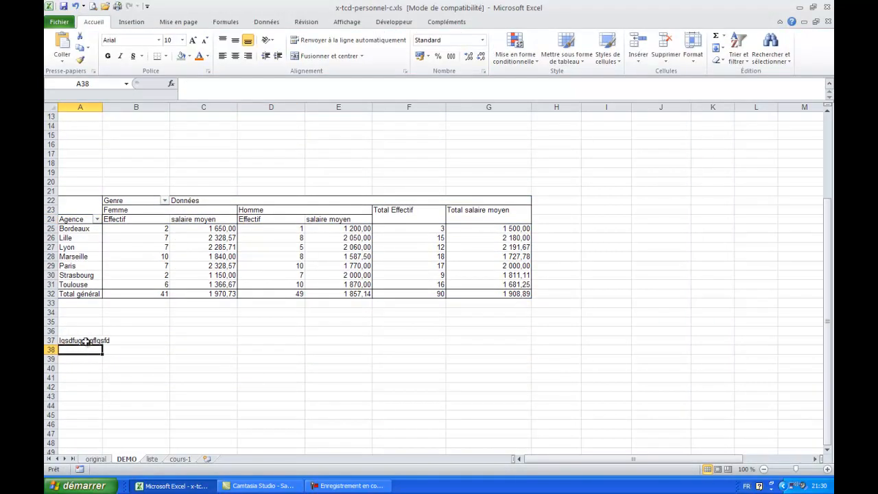
# Move Genre to the row labels beneath Agence, accept replacing the destination cells, and undo the move.
pyautogui.click(125, 249)
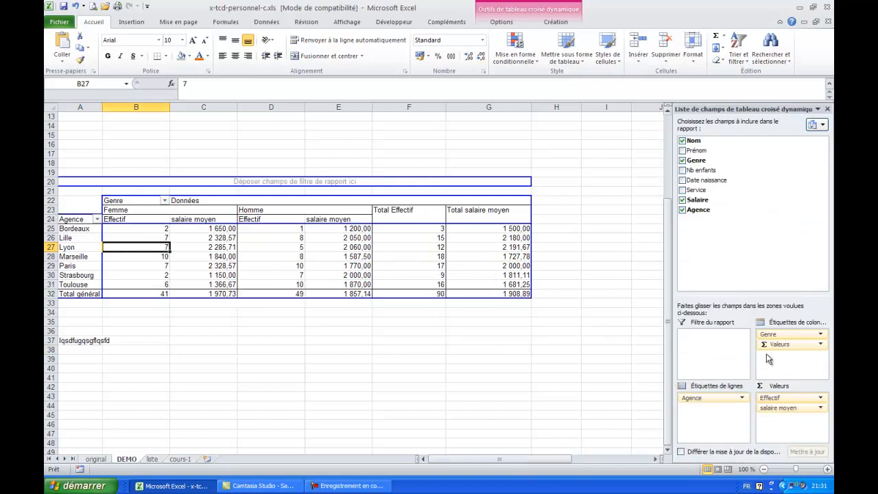
pyautogui.moveTo(775, 336); pyautogui.dragTo(713, 411)
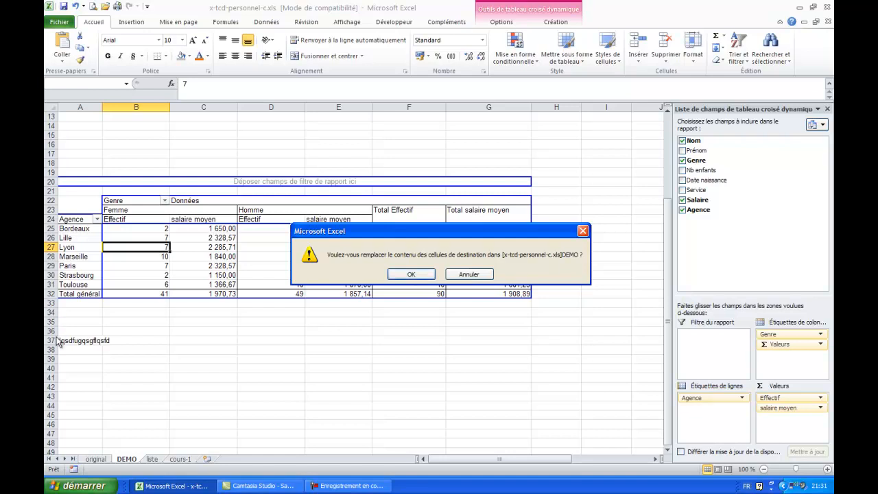
pyautogui.click(403, 273)
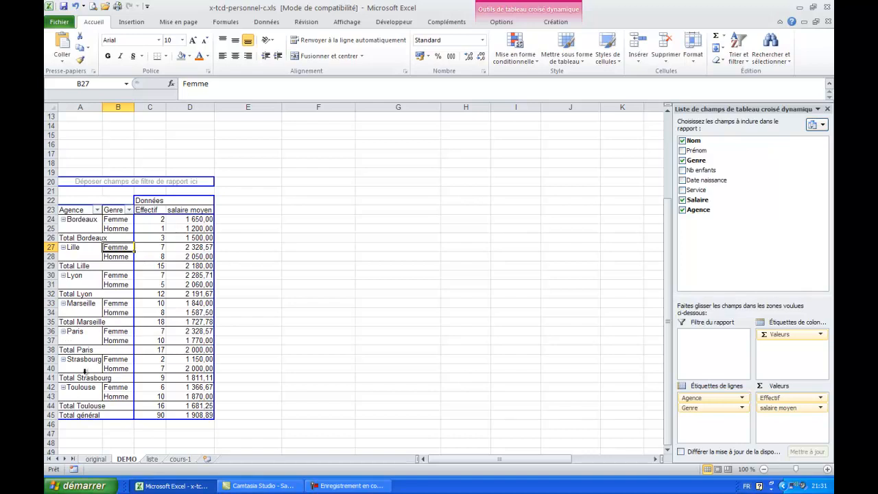
pyautogui.hotkey('ctrl', 'z')
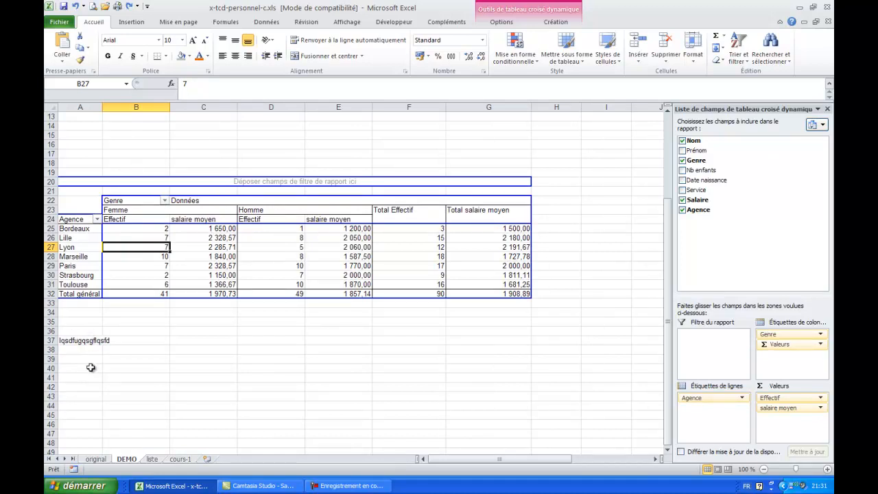
# Clear the sample text below the pivot table by filling the blank cell A35 down over A37.
pyautogui.click(87, 319)
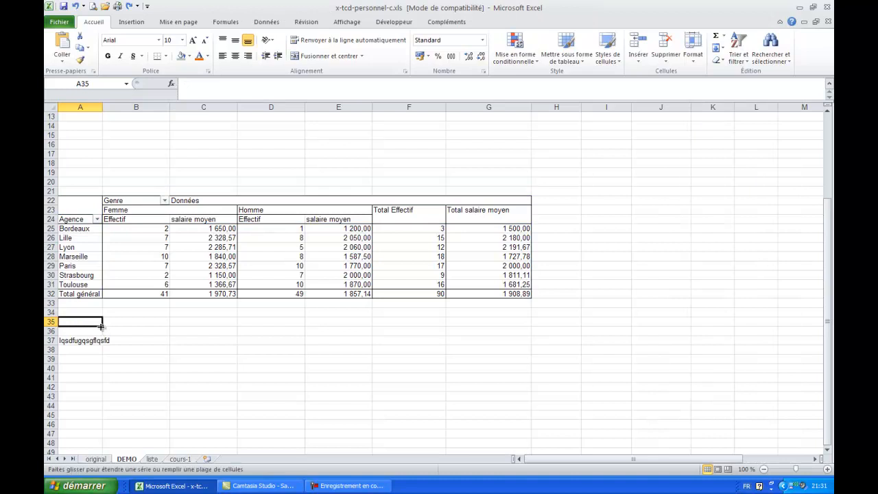
pyautogui.moveTo(101, 326); pyautogui.dragTo(100, 351)
pyautogui.click(86, 339)
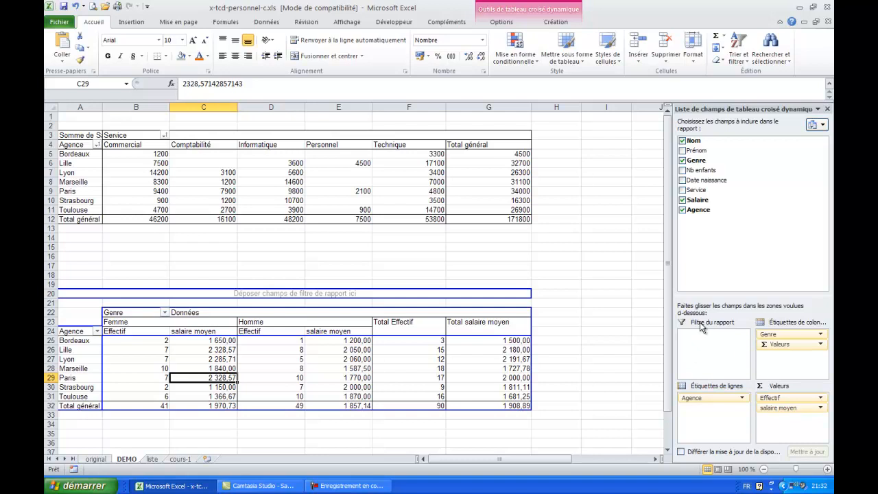
# Add Service as the report filter of the second pivot table, remove it, and add it again.
pyautogui.moveTo(699, 194); pyautogui.dragTo(719, 353)
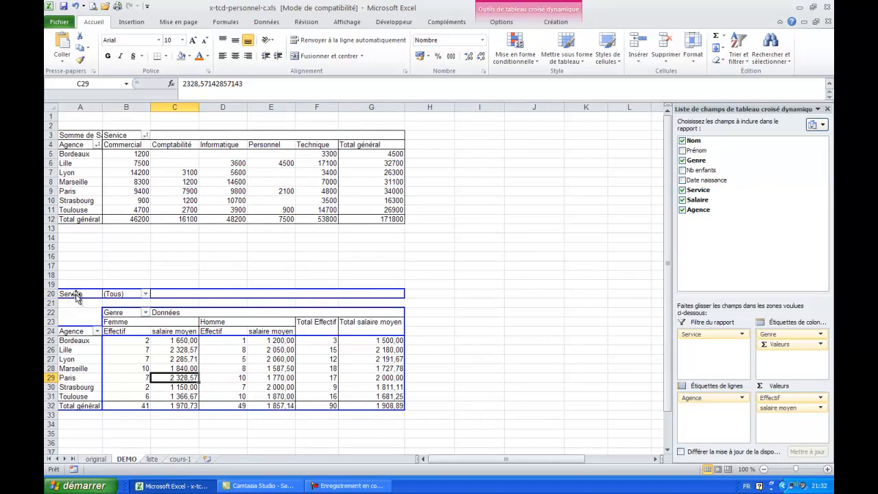
pyautogui.moveTo(77, 297); pyautogui.dragTo(76, 293)
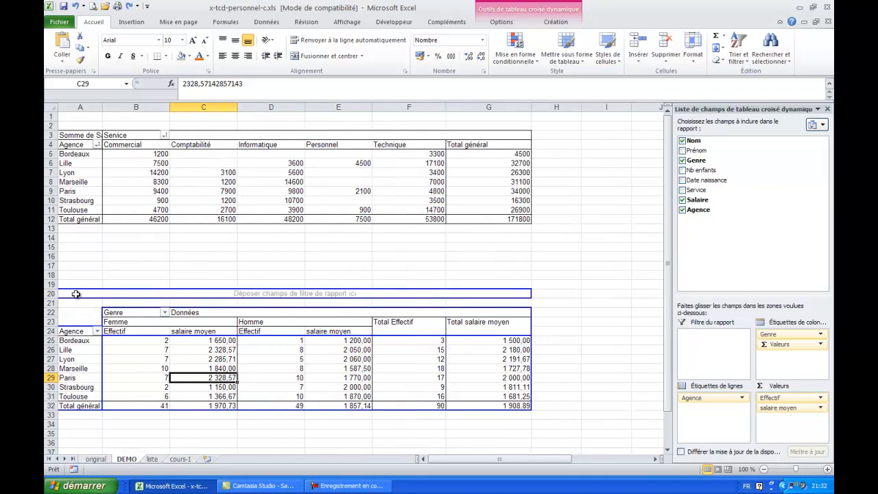
pyautogui.moveTo(688, 194); pyautogui.dragTo(304, 296)
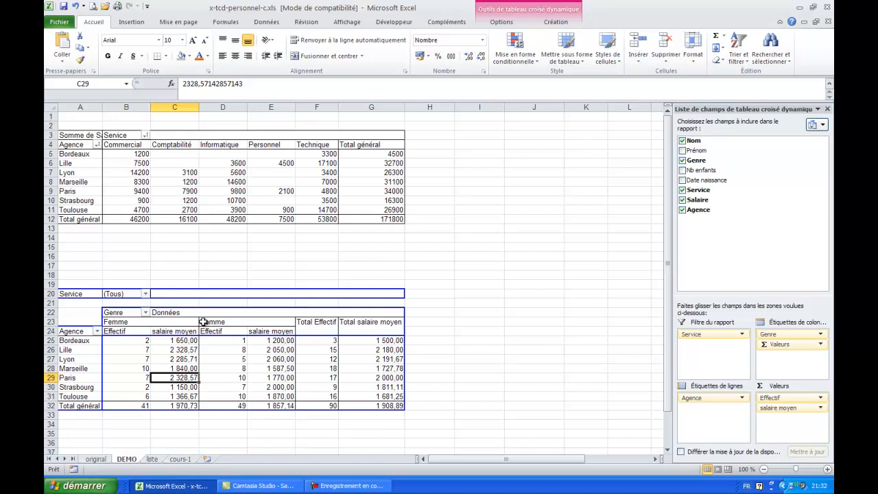
# Allow multiple selection in the Service report filter and restrict it to Informatique only.
pyautogui.click(145, 295)
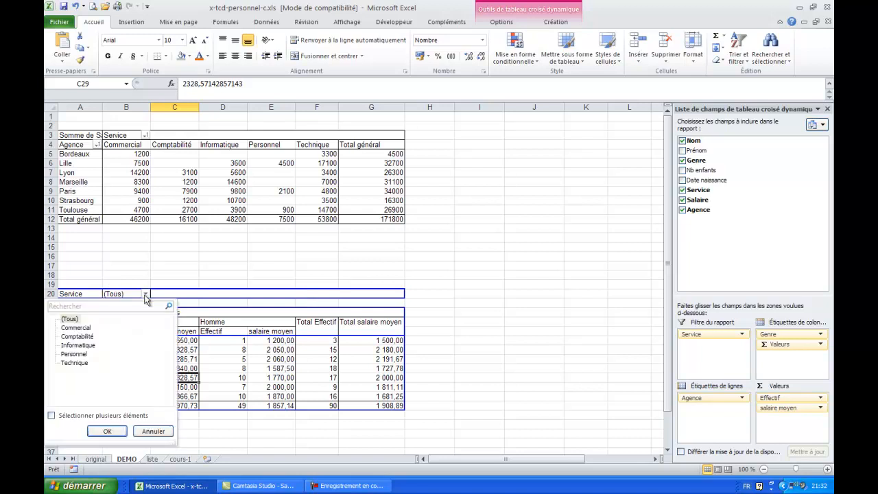
pyautogui.click(63, 417)
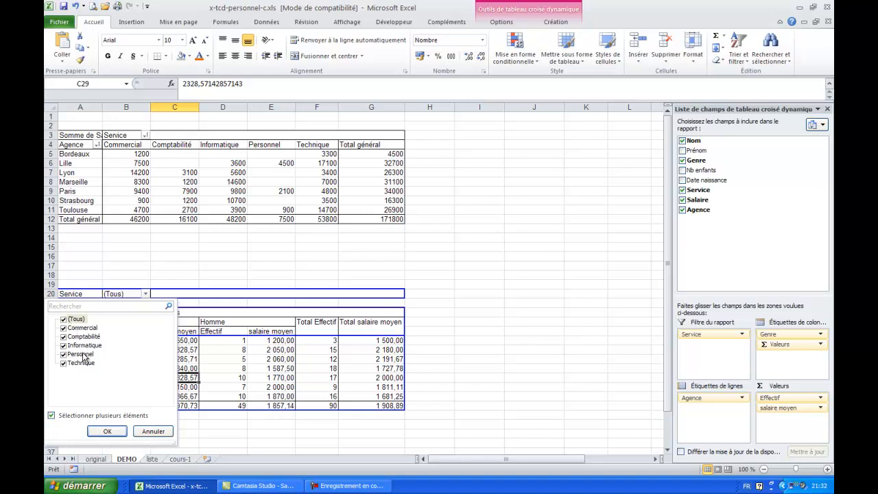
pyautogui.click(63, 320)
pyautogui.click(63, 319)
pyautogui.click(63, 320)
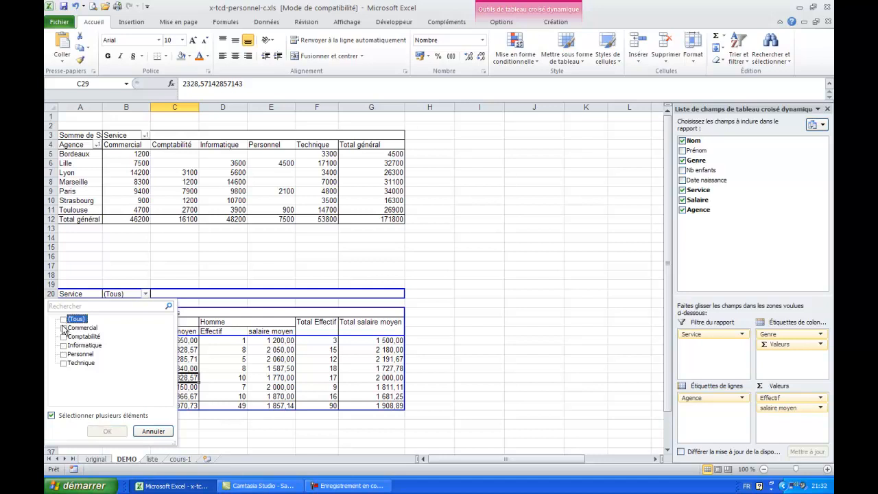
pyautogui.click(63, 346)
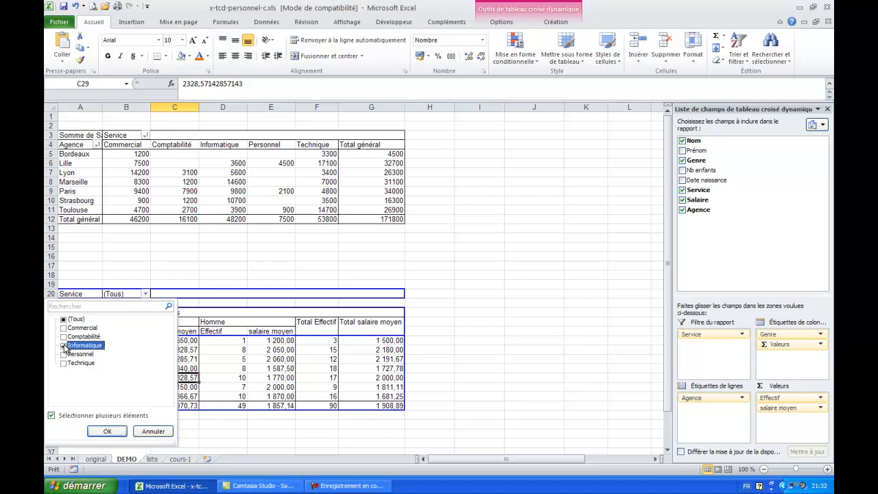
pyautogui.click(111, 432)
# Drill down to the records behind Lille's Homme headcount and delete the generated detail sheet.
pyautogui.moveTo(185, 361)
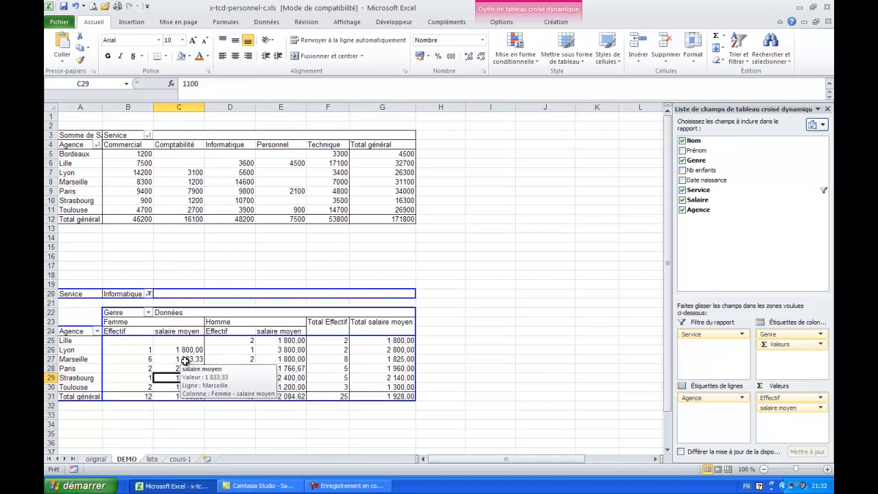
pyautogui.moveTo(290, 371)
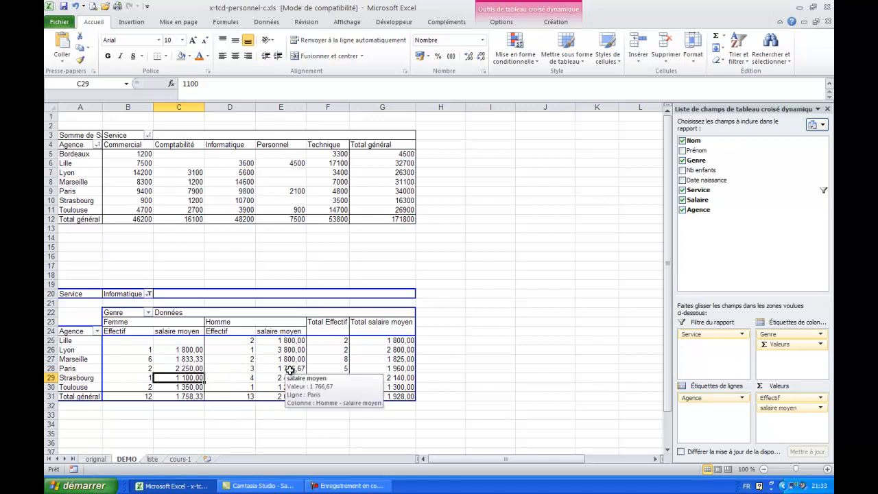
pyautogui.click(131, 341)
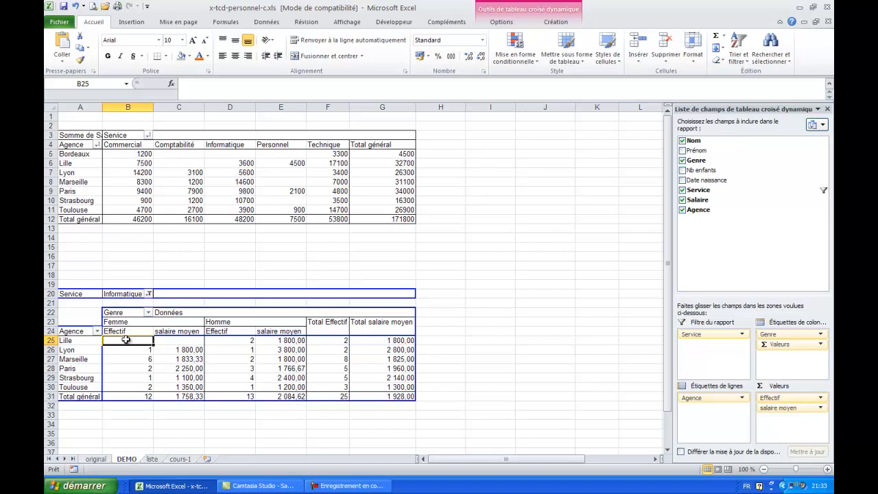
pyautogui.moveTo(126, 340)
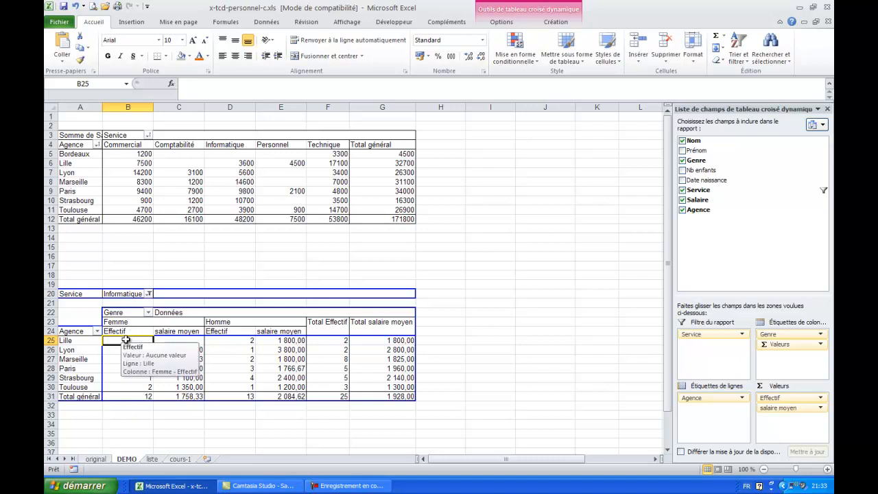
pyautogui.click(233, 339)
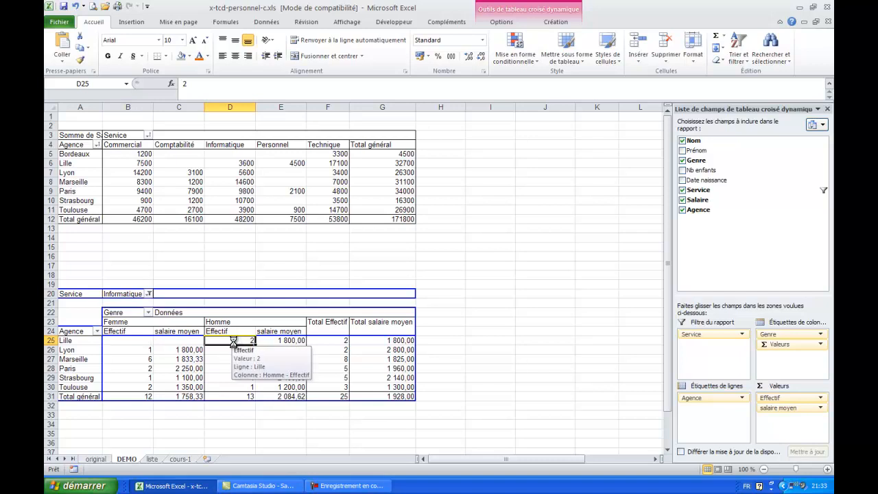
pyautogui.doubleClick(234, 341)
pyautogui.rightClick(130, 459)
pyautogui.click(156, 352)
pyautogui.click(410, 274)
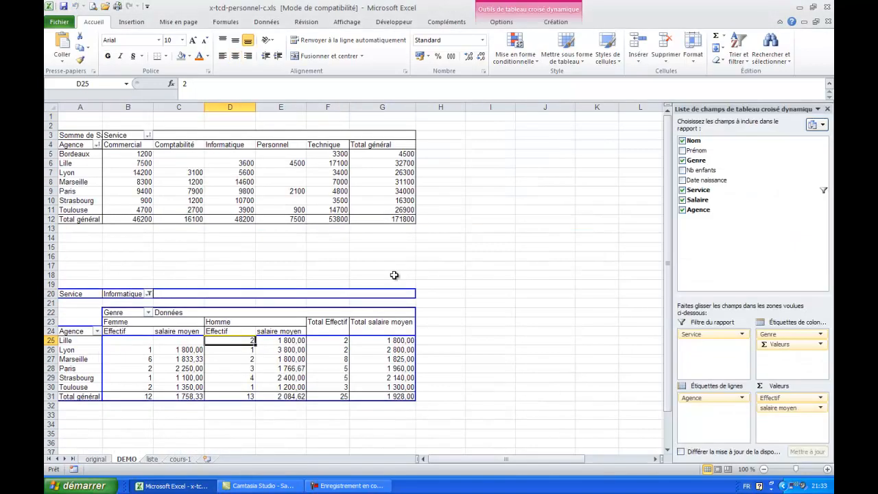
# Reset the Service report filter to (Tous) and review its list of selectable services.
pyautogui.click(149, 294)
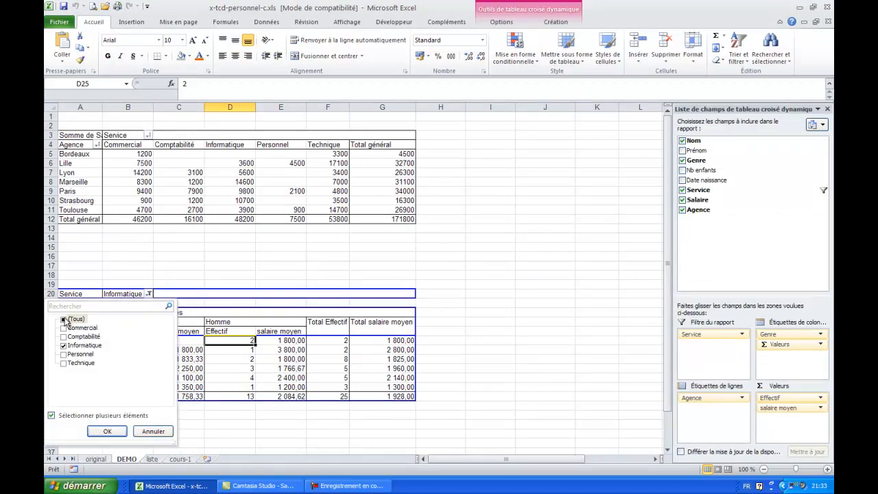
pyautogui.click(63, 321)
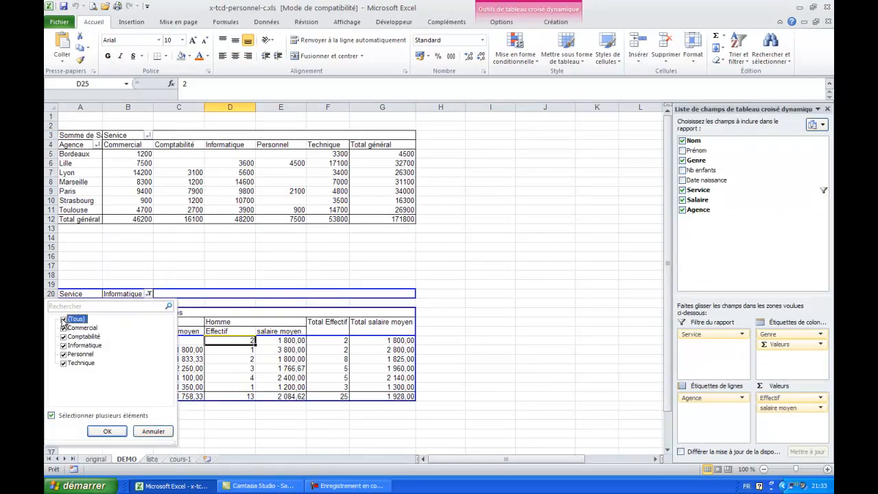
pyautogui.click(110, 430)
pyautogui.click(219, 350)
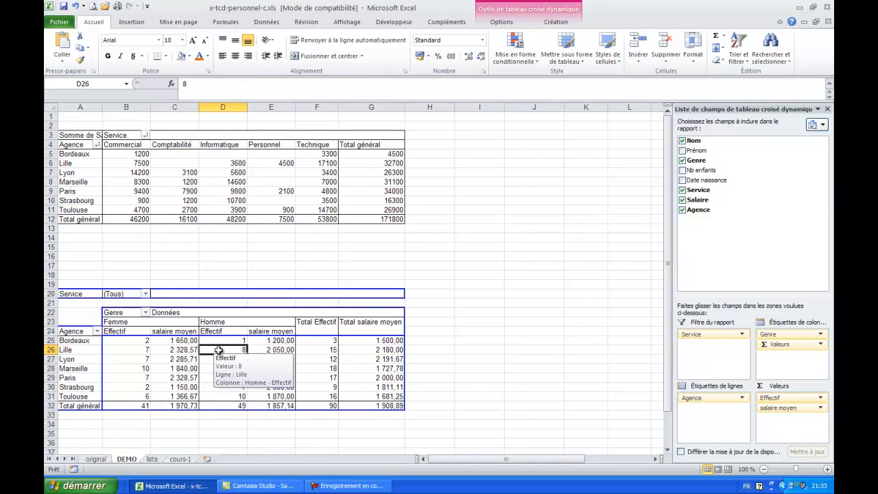
pyautogui.click(146, 294)
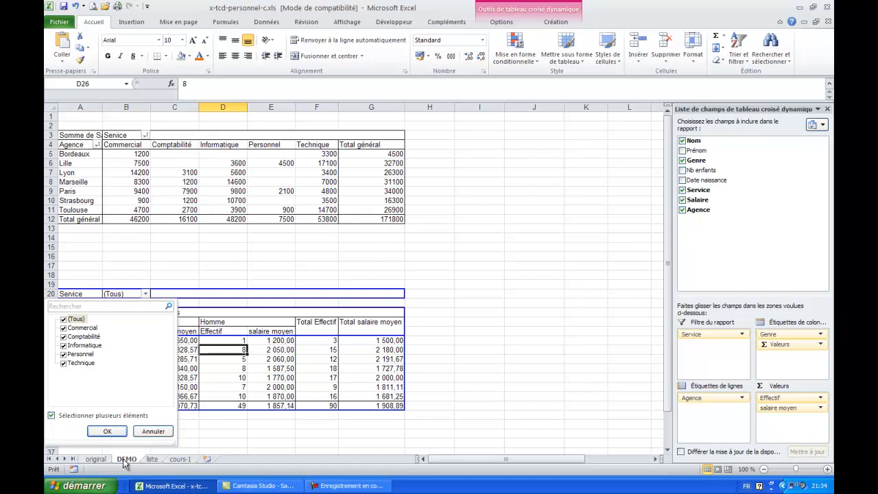
pyautogui.click(108, 431)
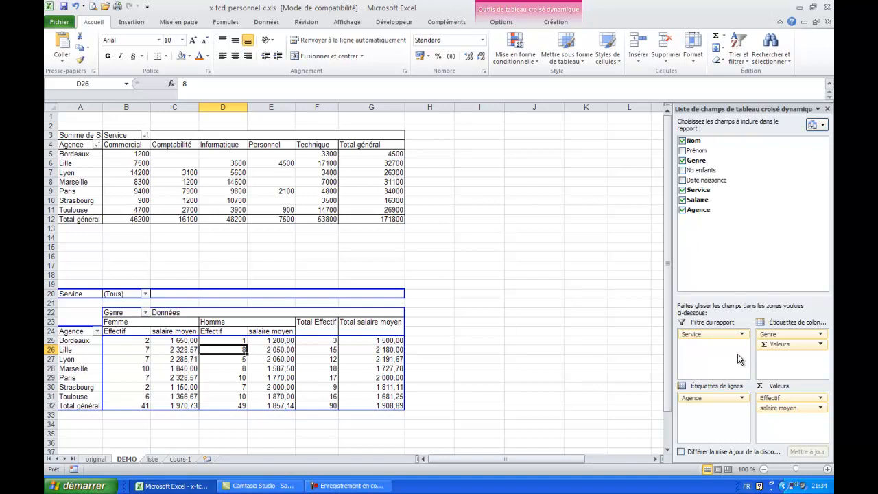
# Move Genre from the column labels to the row labels and place it above Agence.
pyautogui.moveTo(769, 335); pyautogui.dragTo(719, 421)
pyautogui.moveTo(669, 337); pyautogui.dragTo(676, 427)
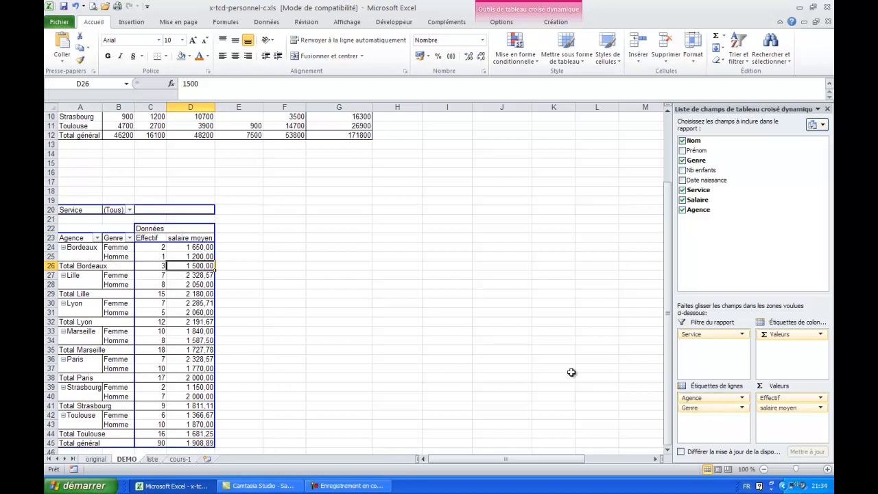
pyautogui.moveTo(693, 407)
pyautogui.mouseDown()
pyautogui.moveTo(707, 411)
pyautogui.moveTo(706, 398)
pyautogui.mouseUp()
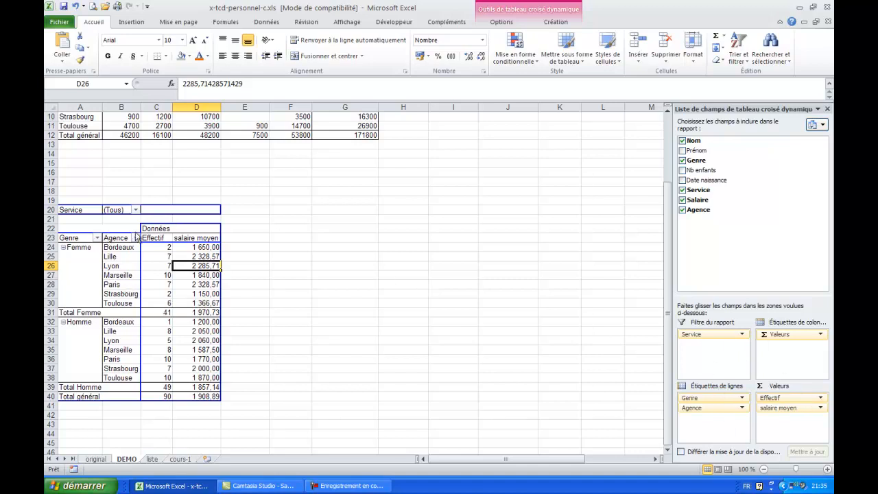
# Move Agence to the column labels, and swap the two fields so Genre heads the columns and Agence the rows.
pyautogui.moveTo(112, 238); pyautogui.dragTo(156, 223)
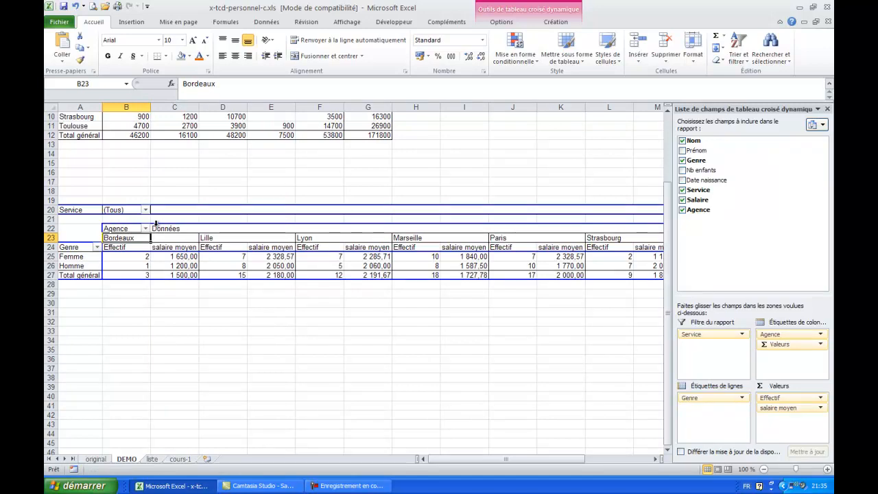
pyautogui.click(120, 230)
pyautogui.moveTo(120, 229); pyautogui.dragTo(156, 224)
pyautogui.click(78, 239)
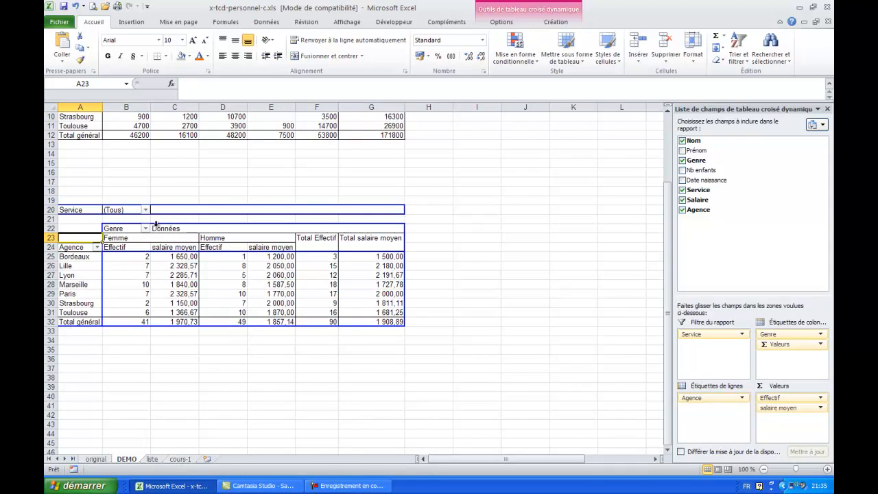
pyautogui.click(157, 225)
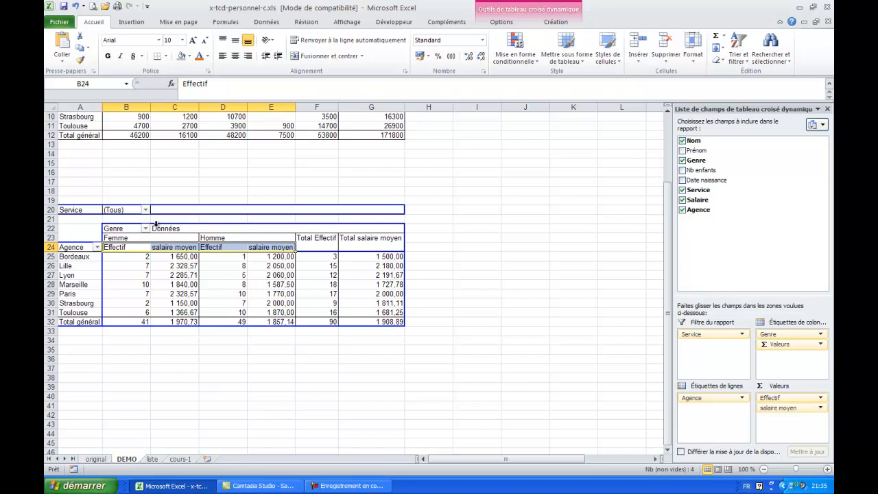